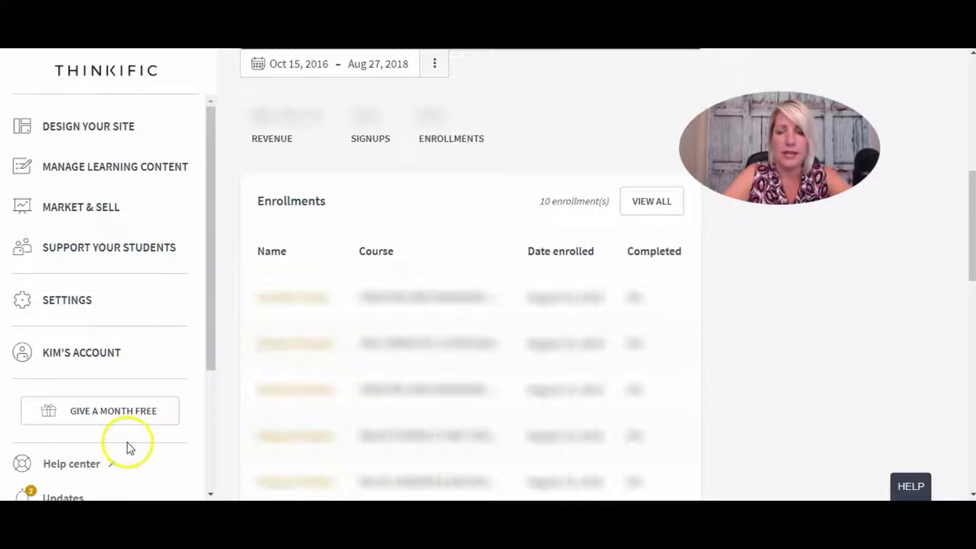
Look over the site design options: Site Builder, Theme library and Preview website.
left_click(86, 133)
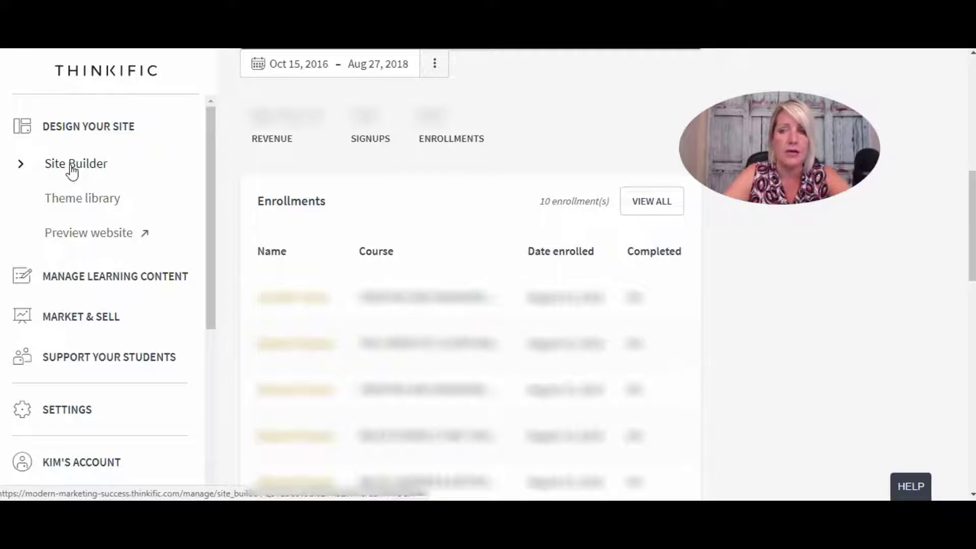
left_click(81, 203)
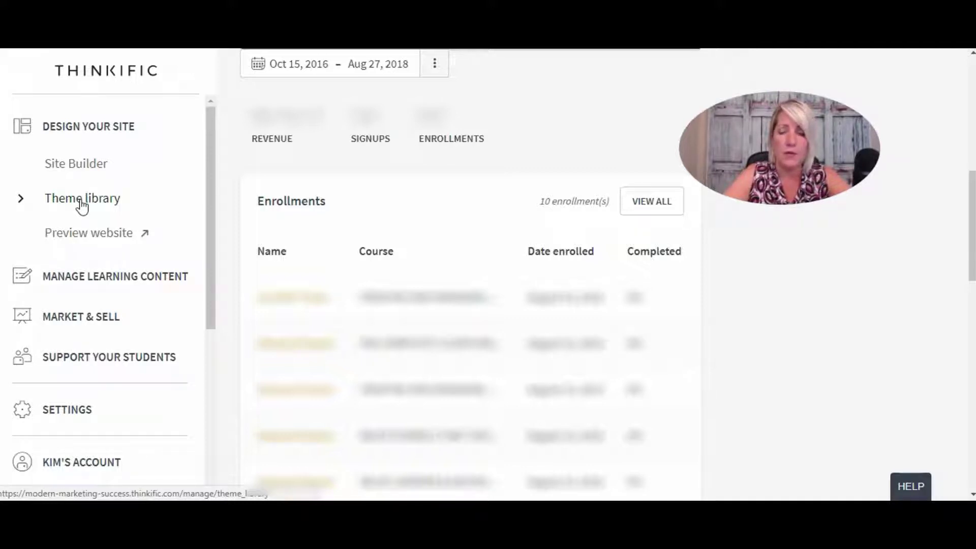
left_click(90, 236)
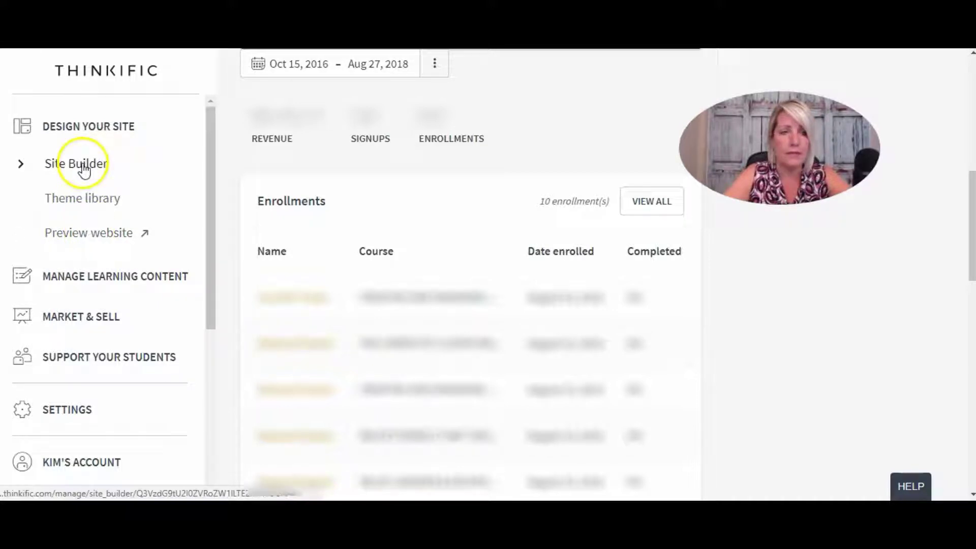
left_click(27, 129)
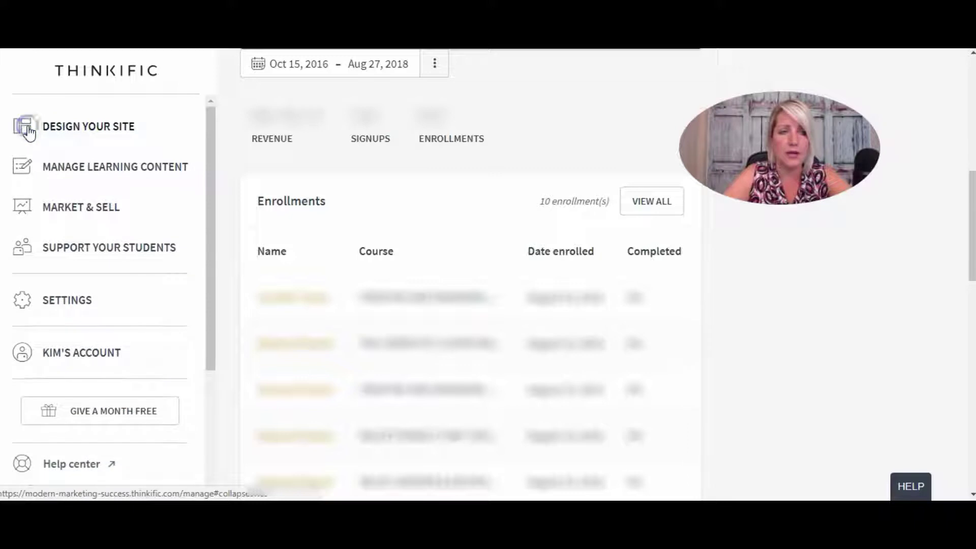
Open the Courses page of the learning content and look through its Courses, Bundles and Re-order views.
left_click(73, 171)
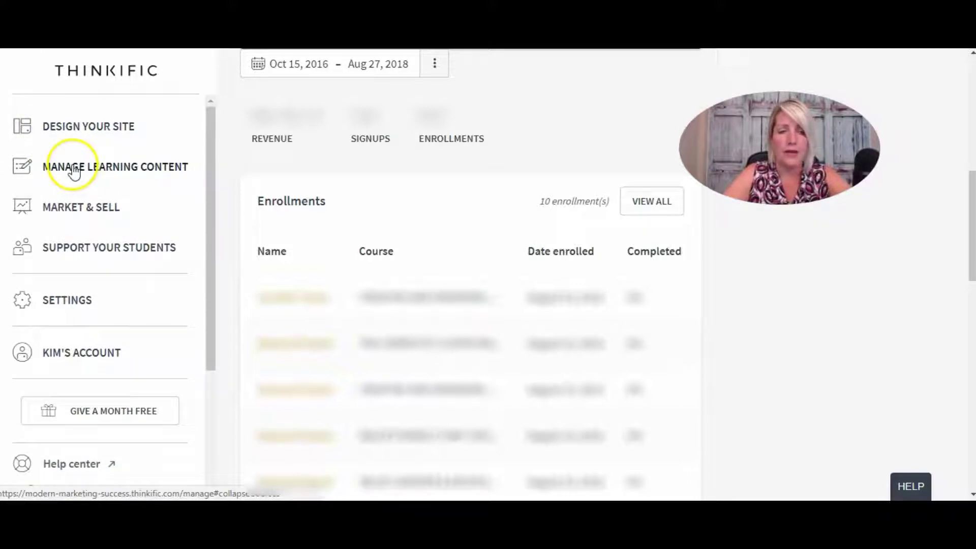
left_click(78, 212)
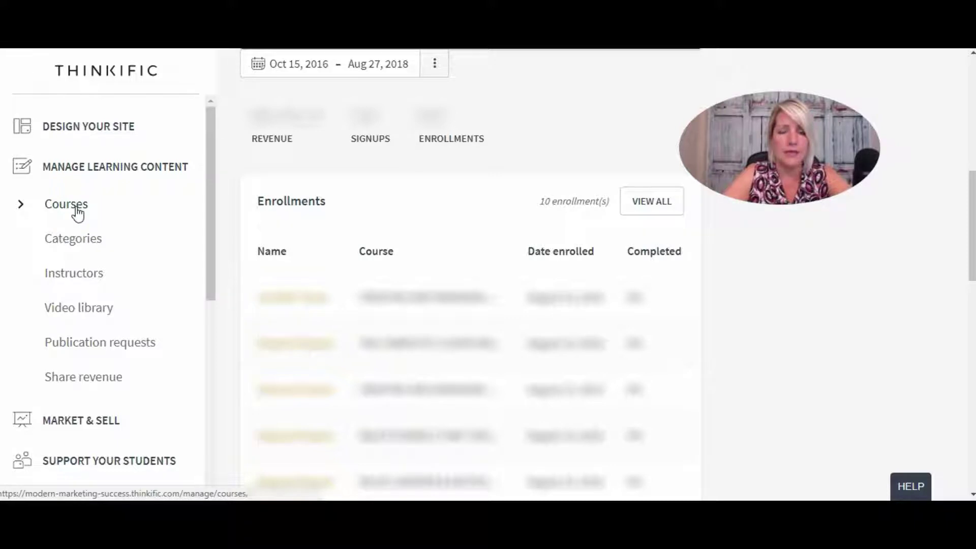
left_click(279, 151)
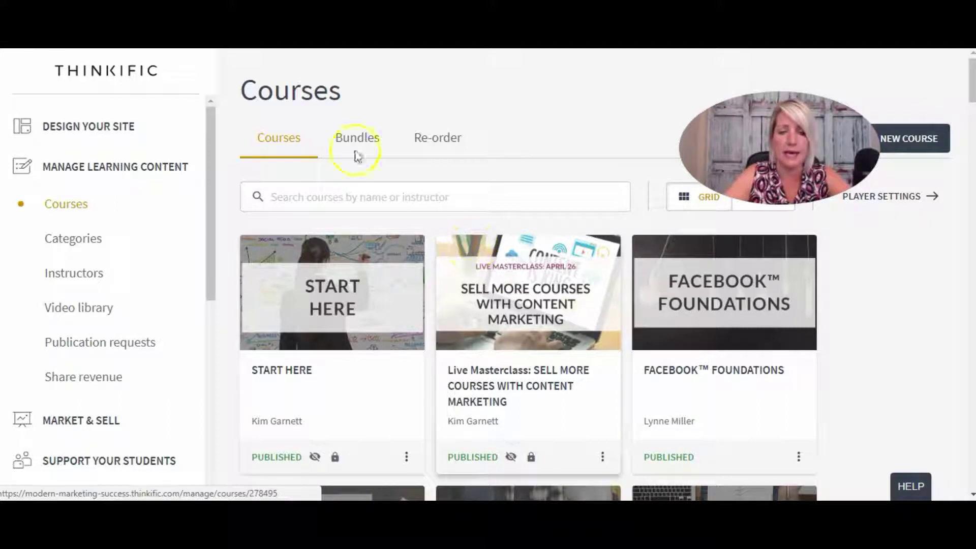
left_click(365, 138)
left_click(496, 140)
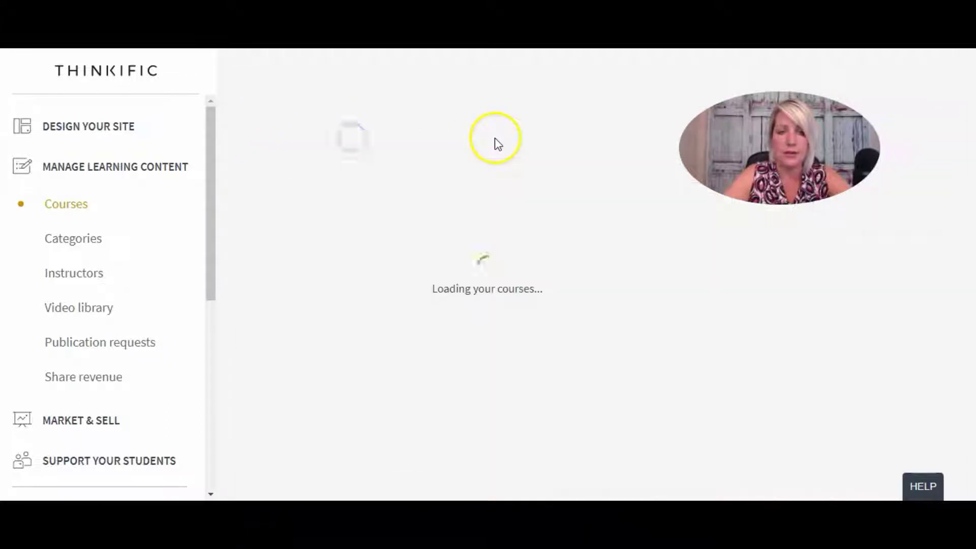
left_click(440, 140)
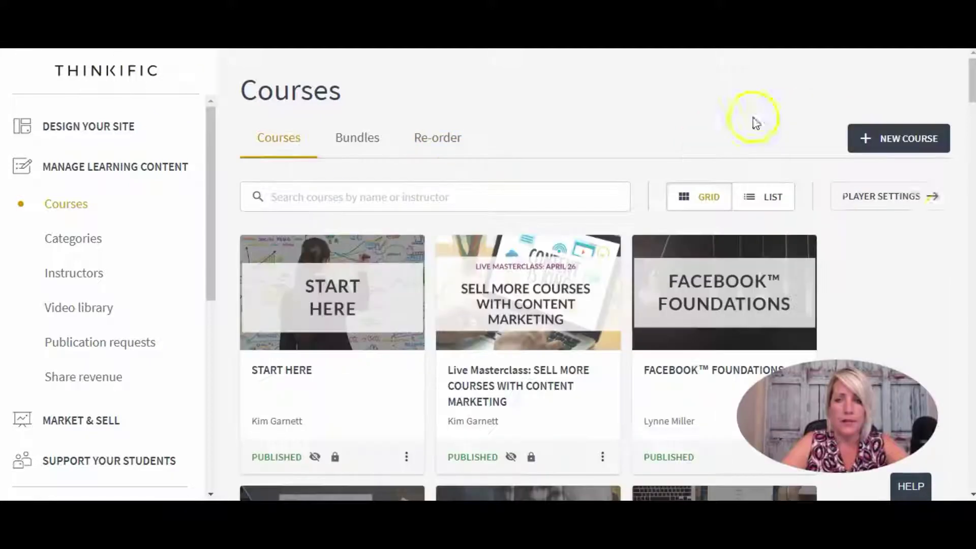
Open the course player settings and review the player styles, player logo and course progress screen sections.
left_click(881, 201)
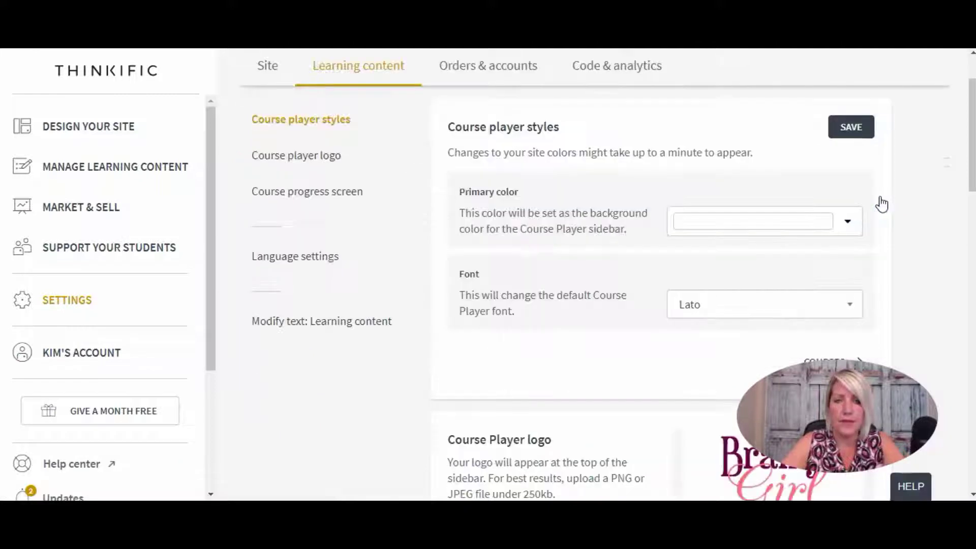
left_click(574, 134)
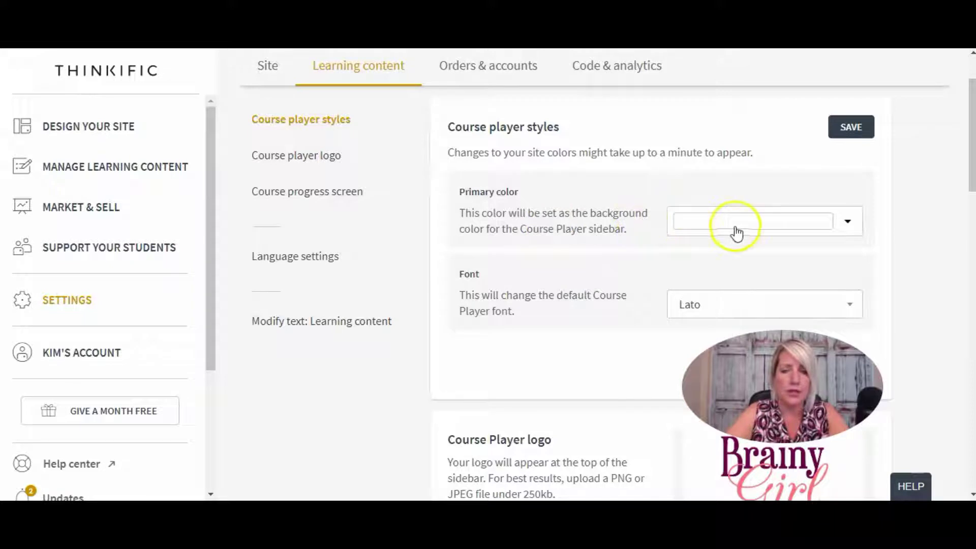
left_click(307, 158)
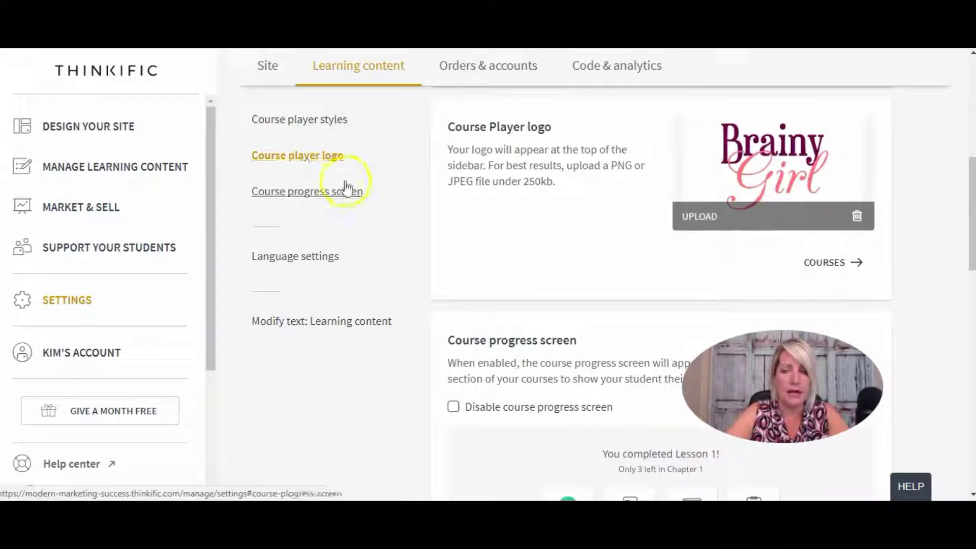
left_click(316, 192)
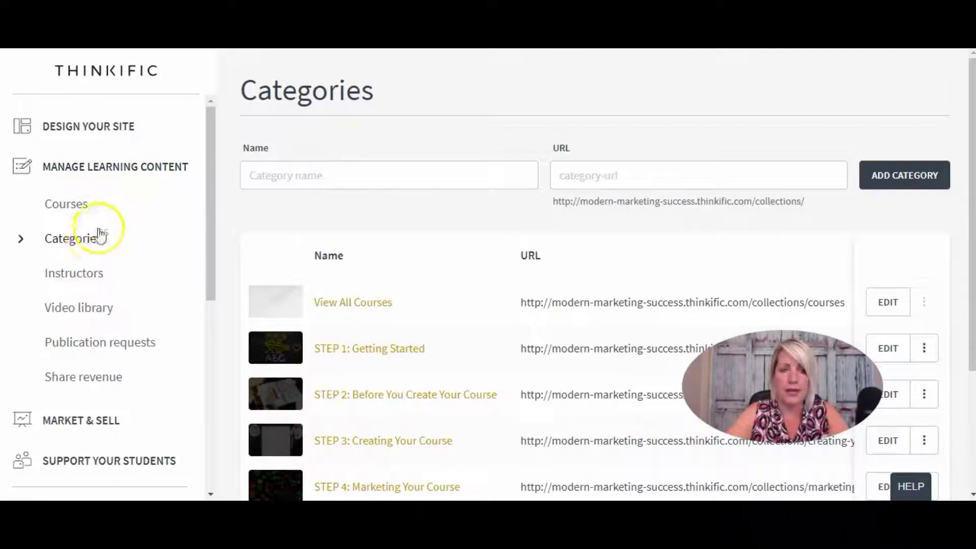
View the course categories, the instructor list and the video library of the learning content.
left_click(77, 243)
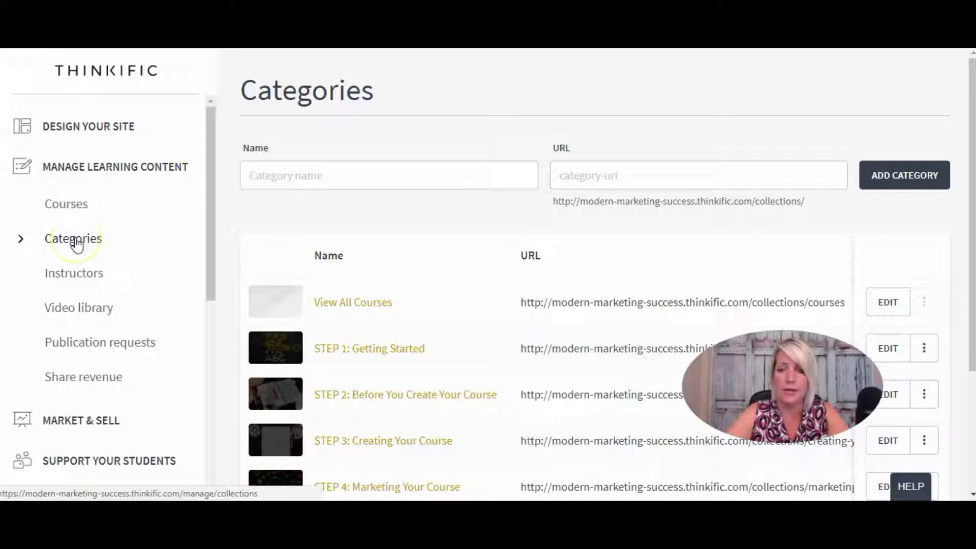
left_click(77, 244)
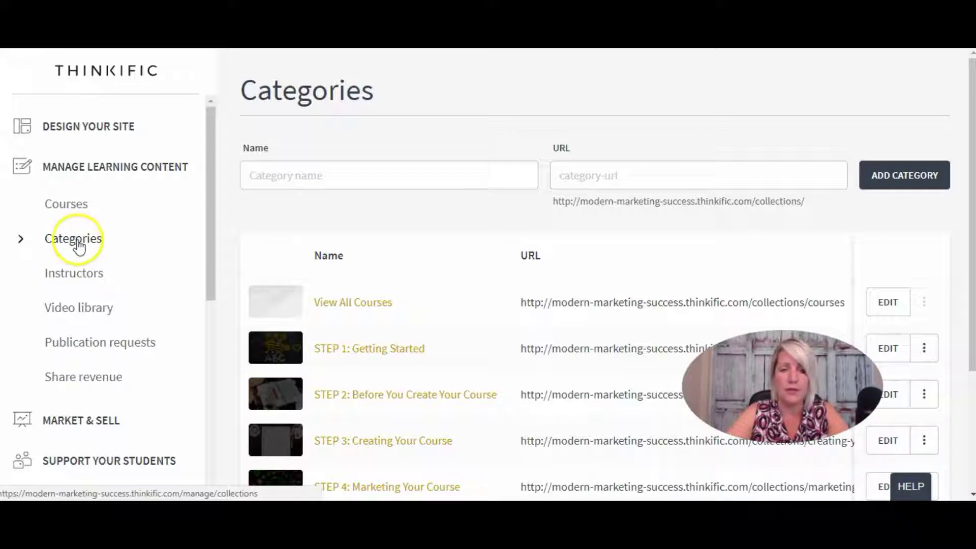
left_click(104, 275)
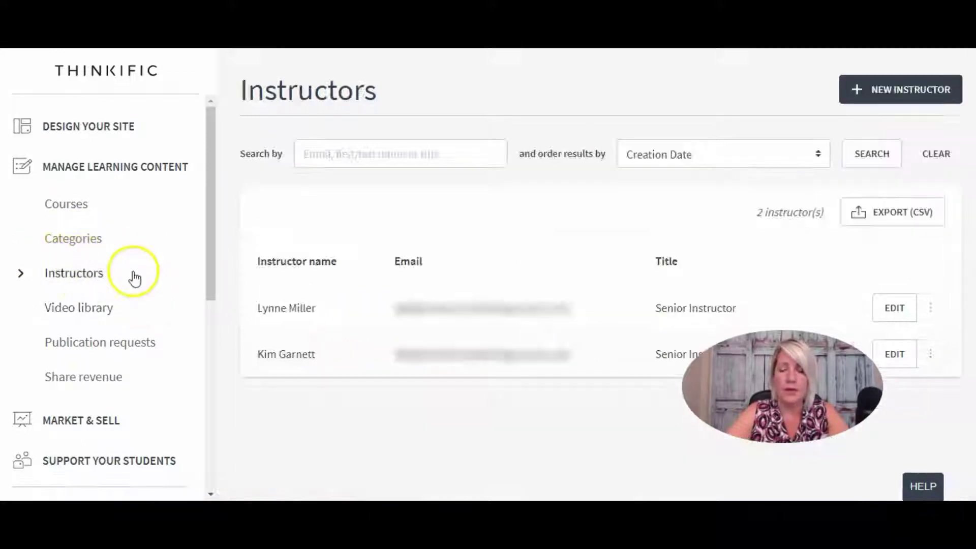
left_click(94, 278)
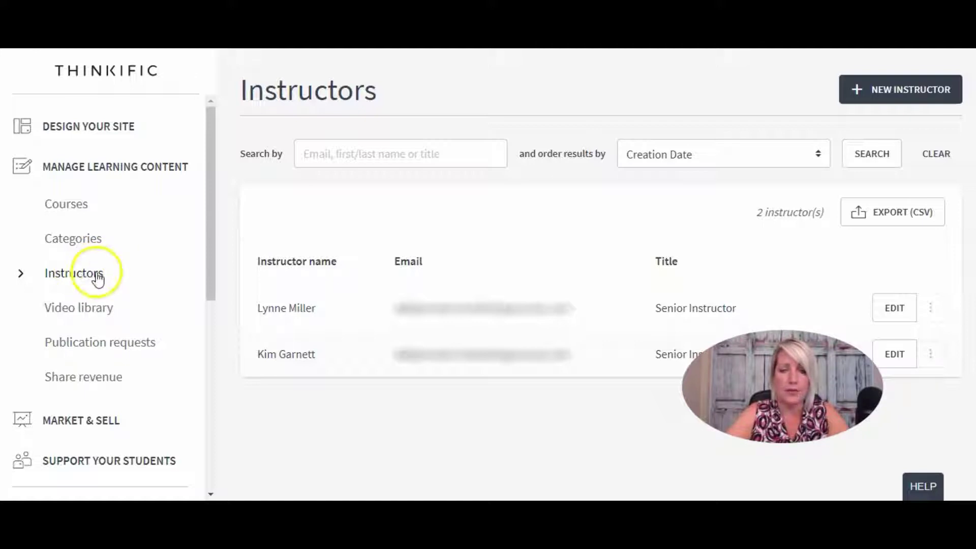
left_click(83, 311)
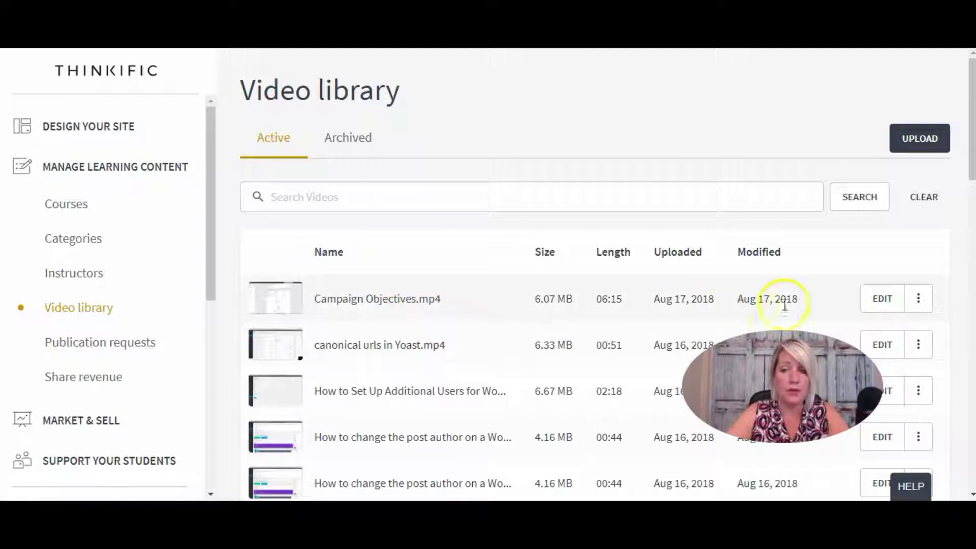
View the publication requests and the revenue-sharing page, and close the learning content section.
left_click(82, 350)
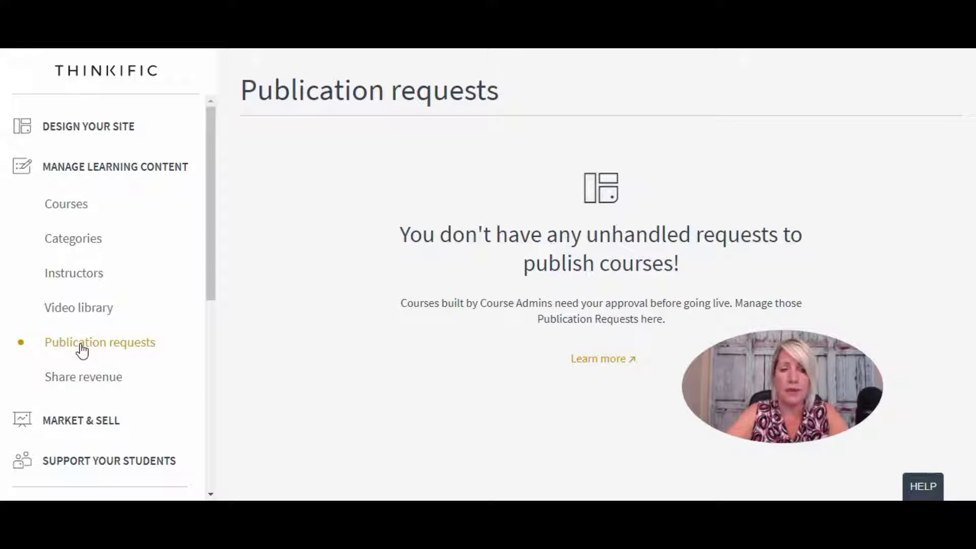
left_click(108, 348)
left_click(100, 350)
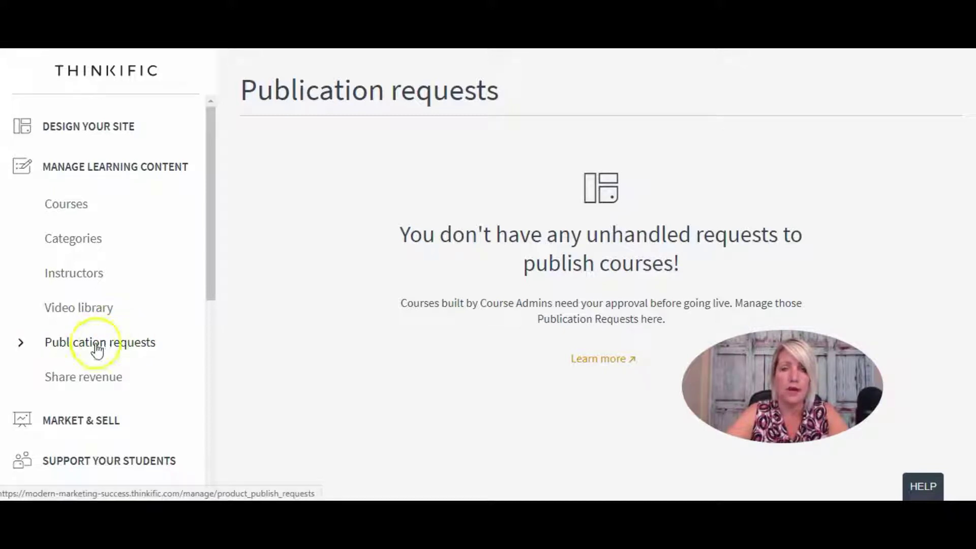
left_click(77, 382)
left_click(77, 382)
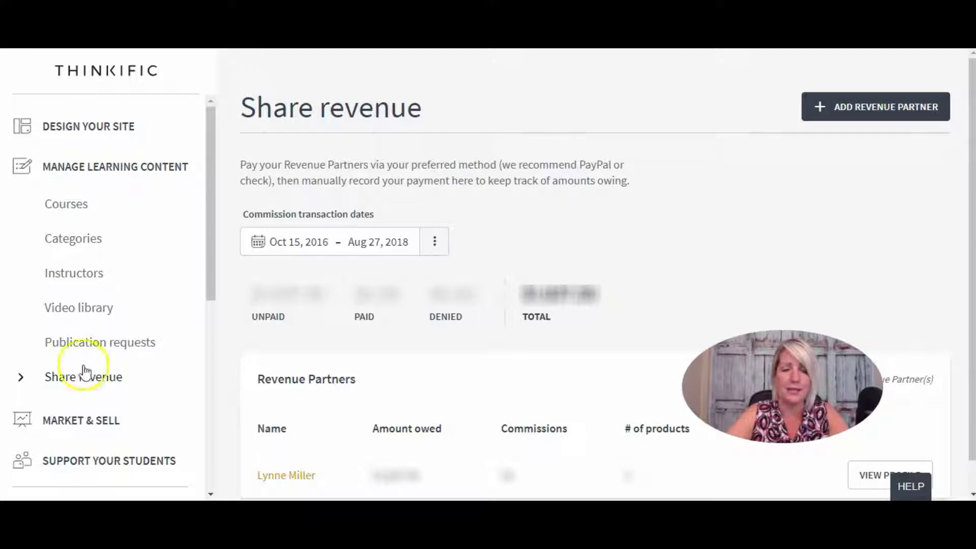
left_click(84, 170)
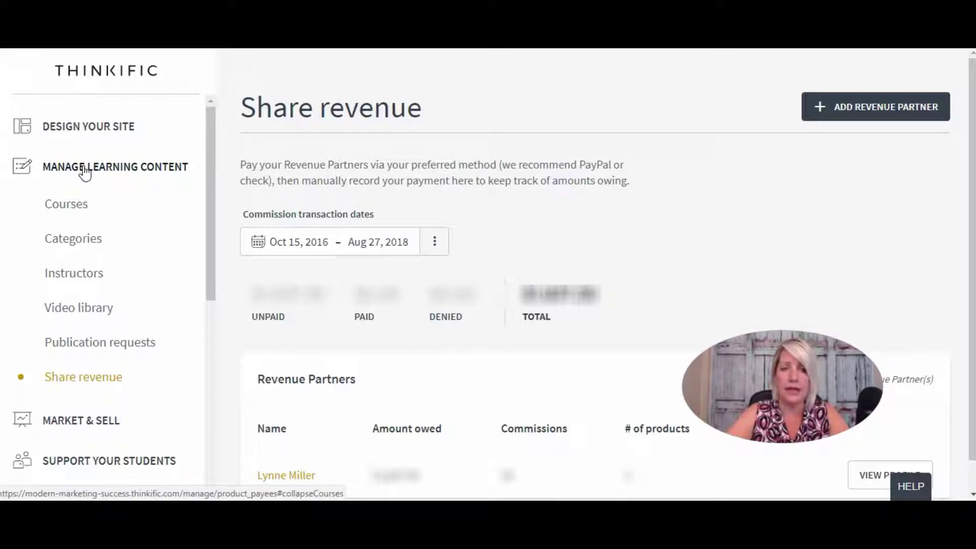
left_click(83, 171)
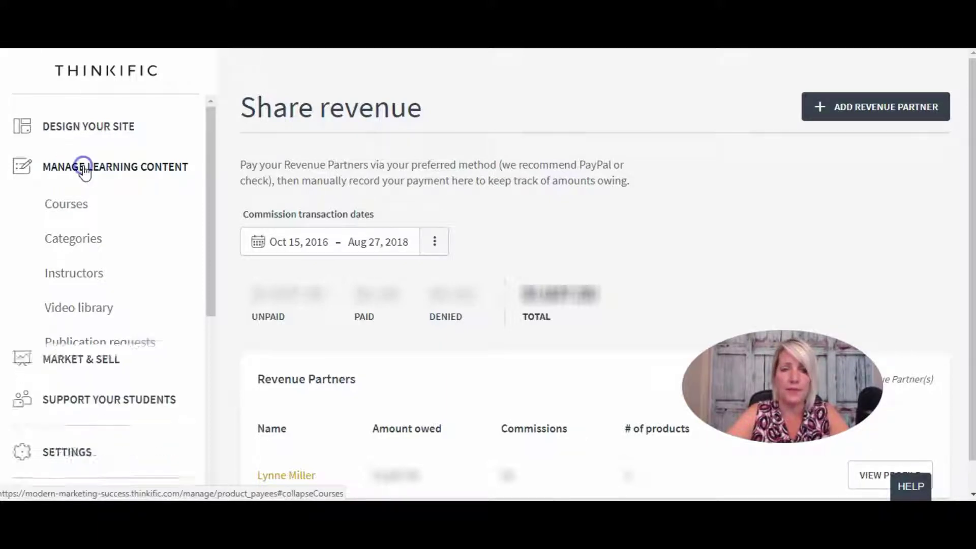
View the marketing and sales pages for coupons, sales widgets and orders.
left_click(91, 208)
left_click(73, 246)
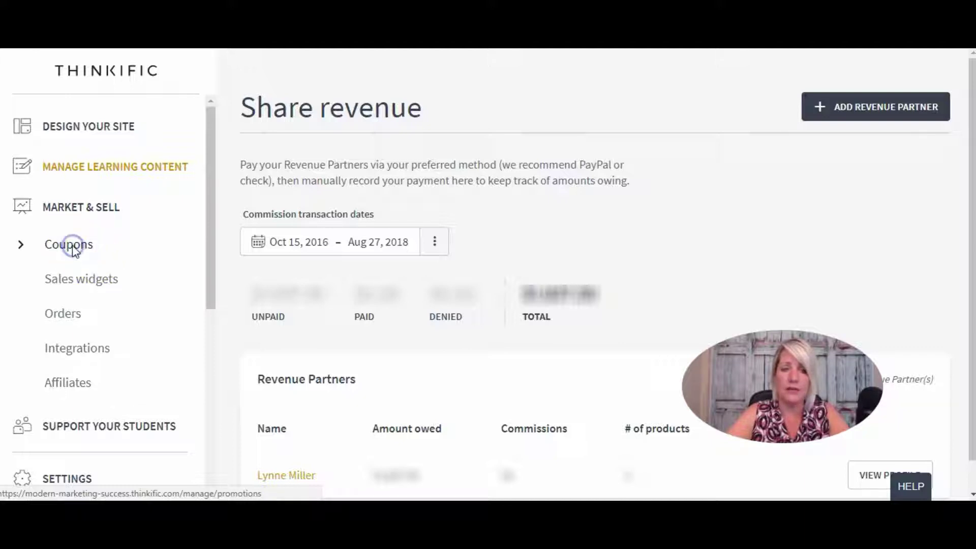
left_click(81, 285)
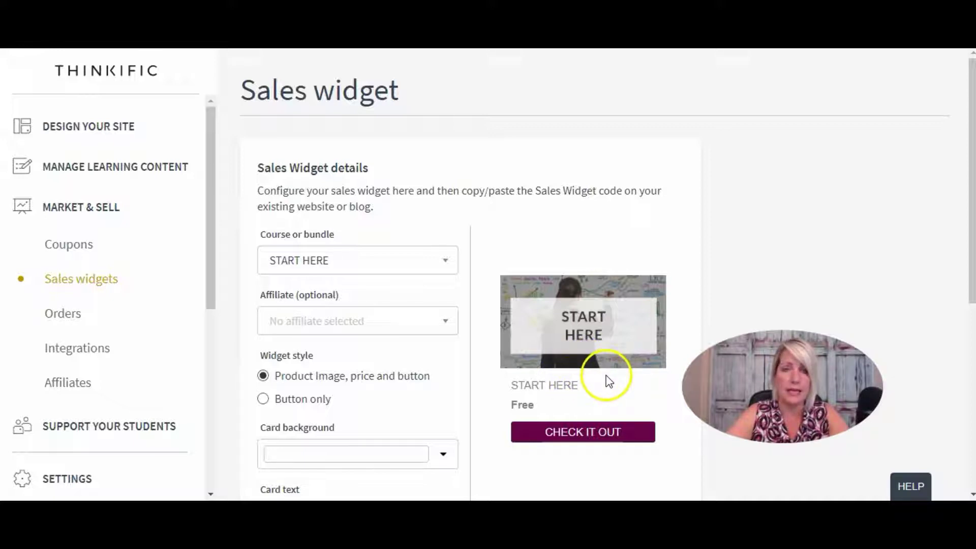
left_click(70, 316)
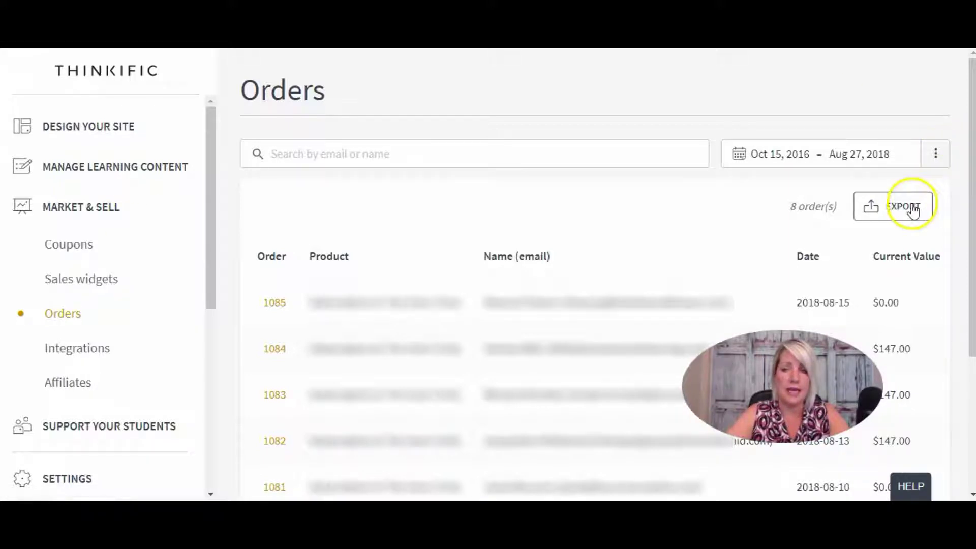
Review the available integrations by category: e-commerce, automation tools, analytics, email marketing, student success and growth tools.
left_click(92, 349)
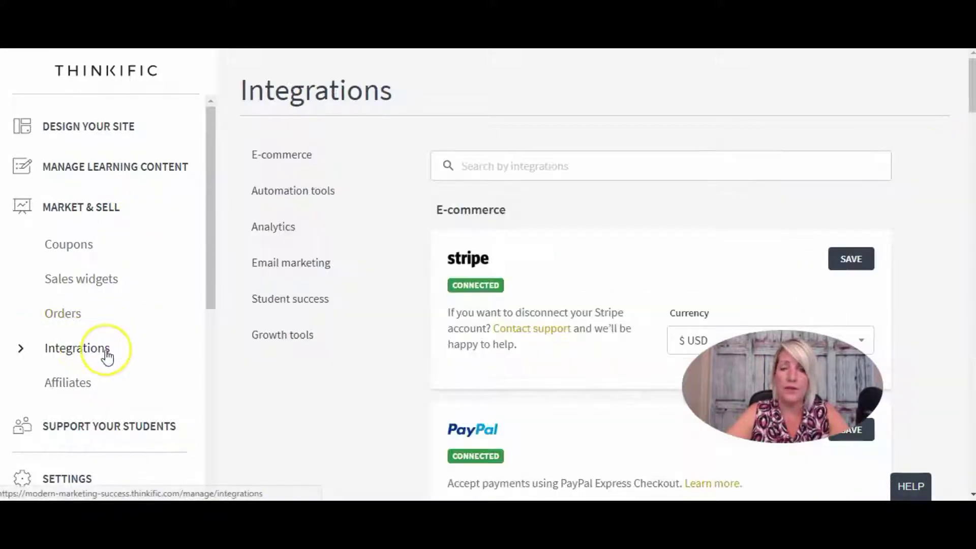
left_click(114, 350)
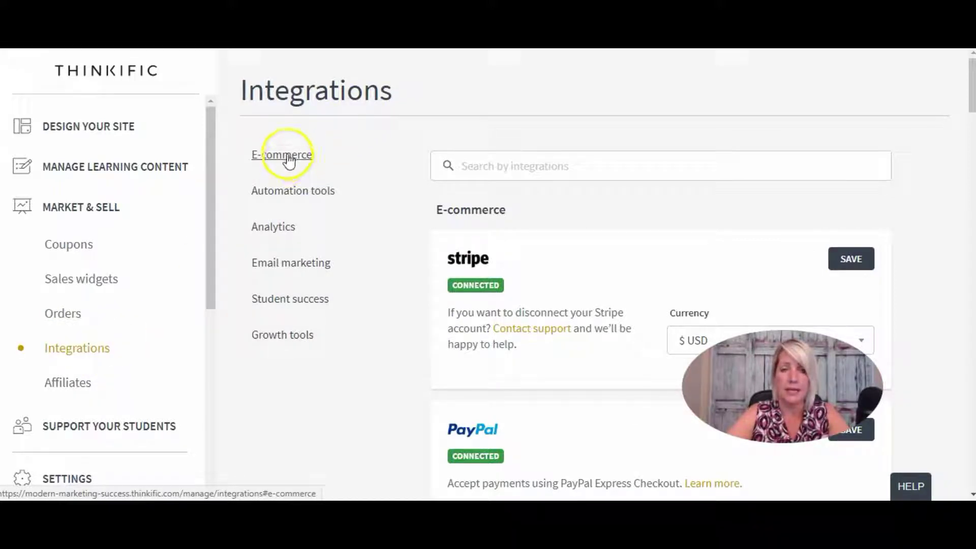
left_click(288, 193)
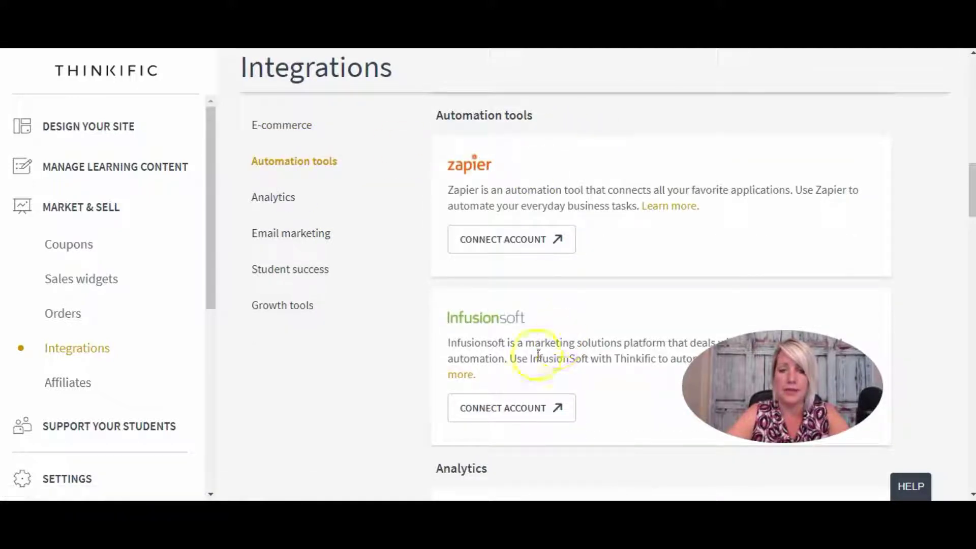
left_click(285, 197)
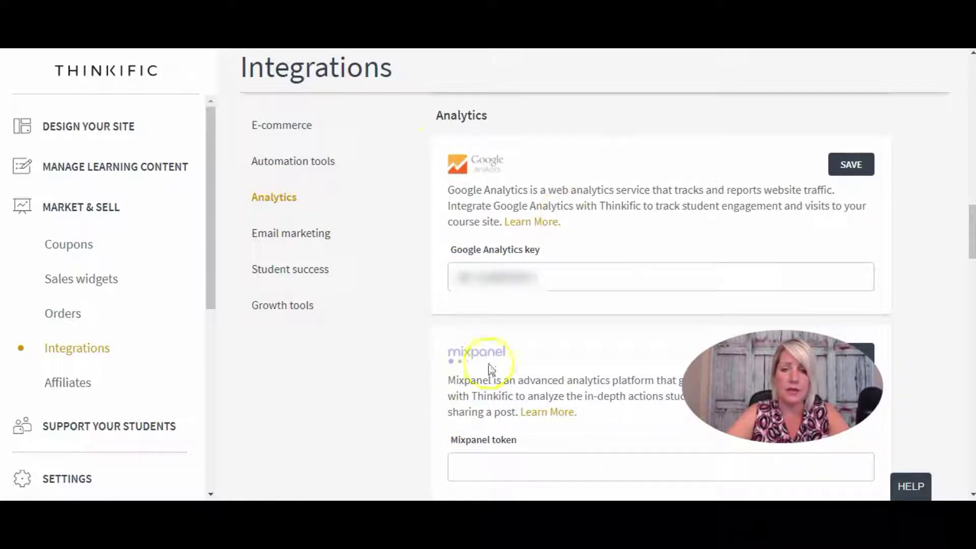
left_click(299, 239)
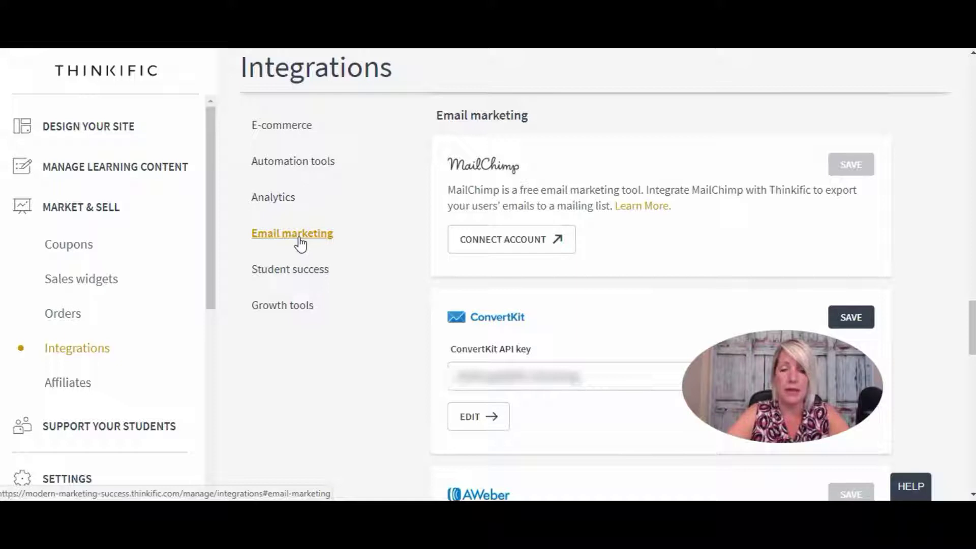
left_click(294, 269)
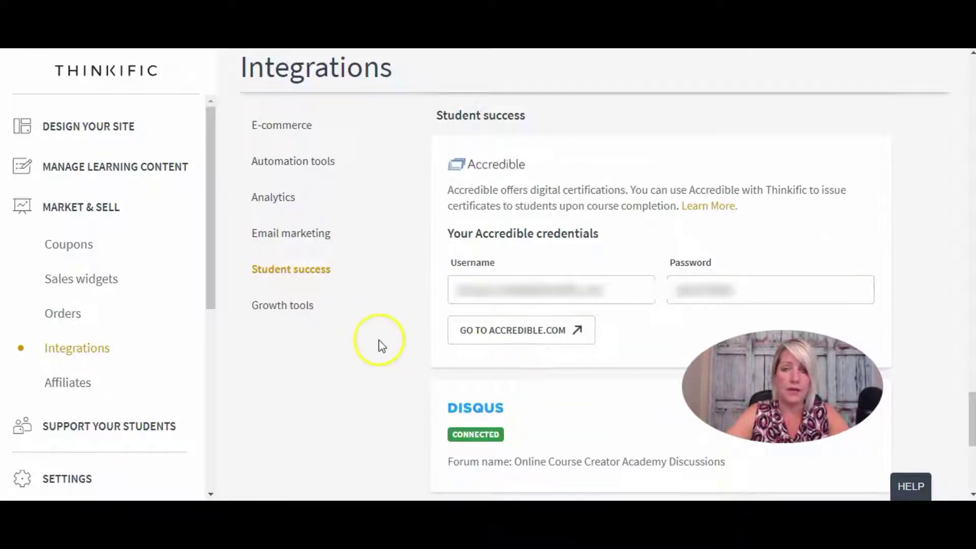
left_click(279, 305)
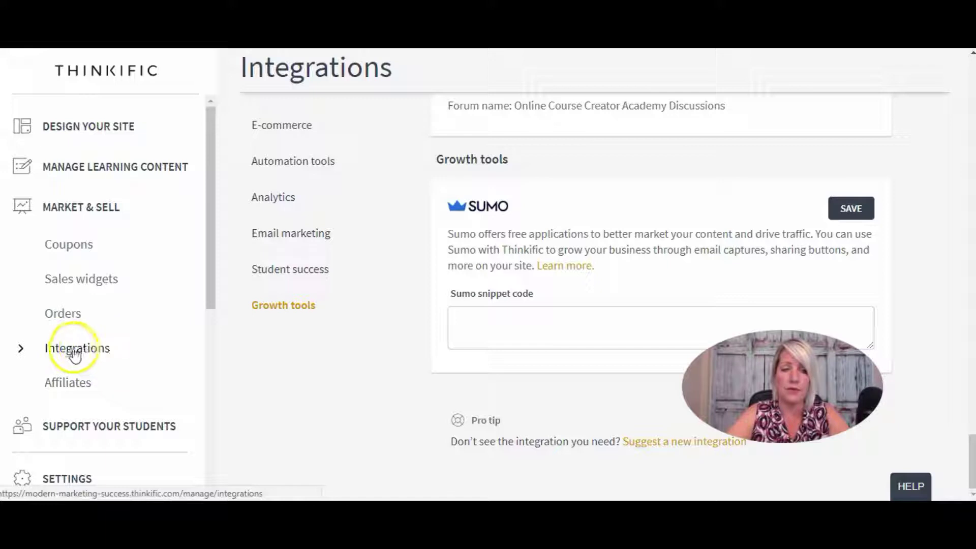
View the affiliates page, and the users, groups and student progress pages of the student support section.
left_click(74, 389)
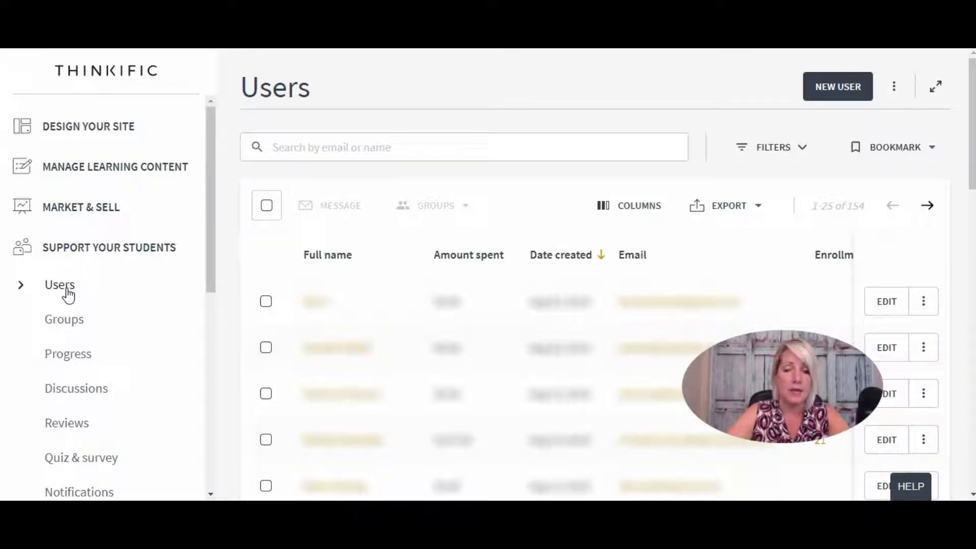
left_click(60, 328)
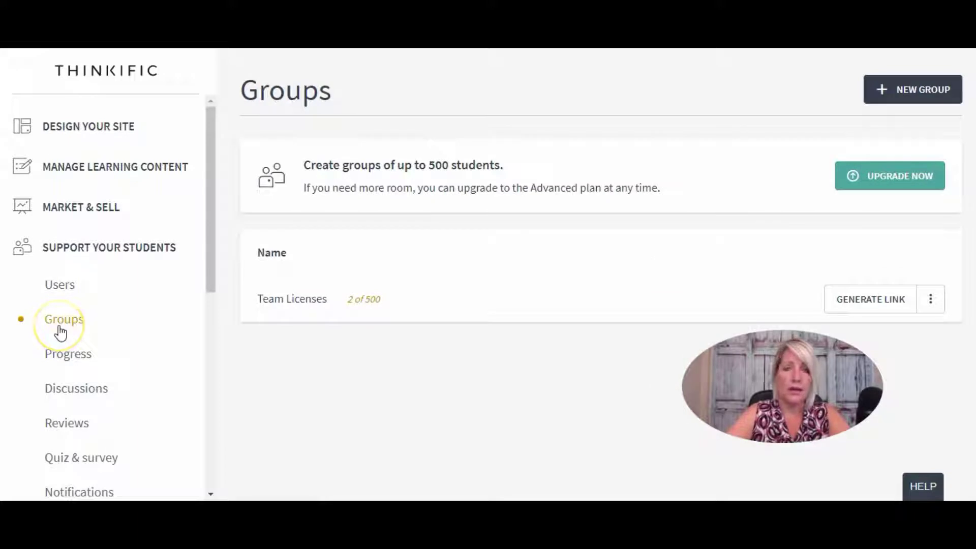
left_click(101, 327)
left_click(71, 329)
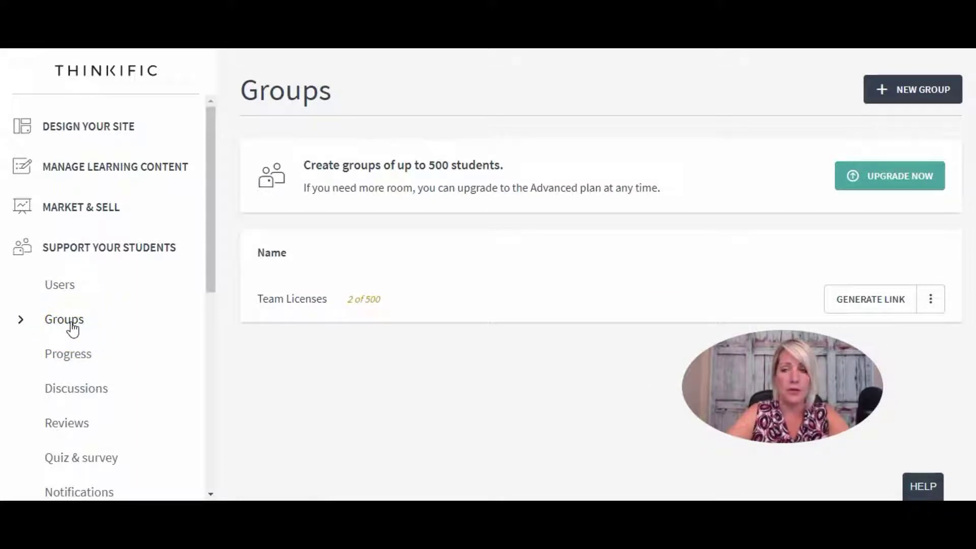
left_click(88, 359)
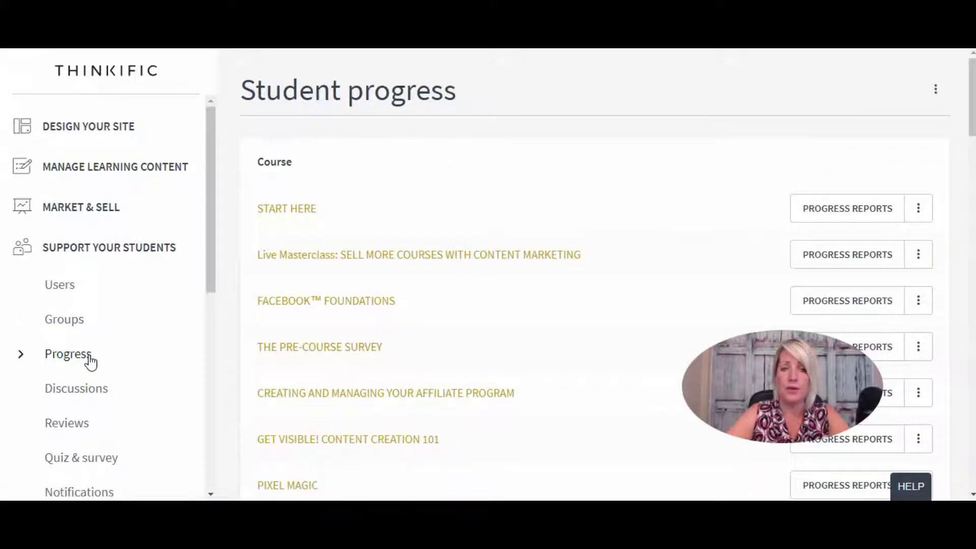
View the student discussions, the course reviews and the course choices for exporting quiz and survey results.
left_click(78, 389)
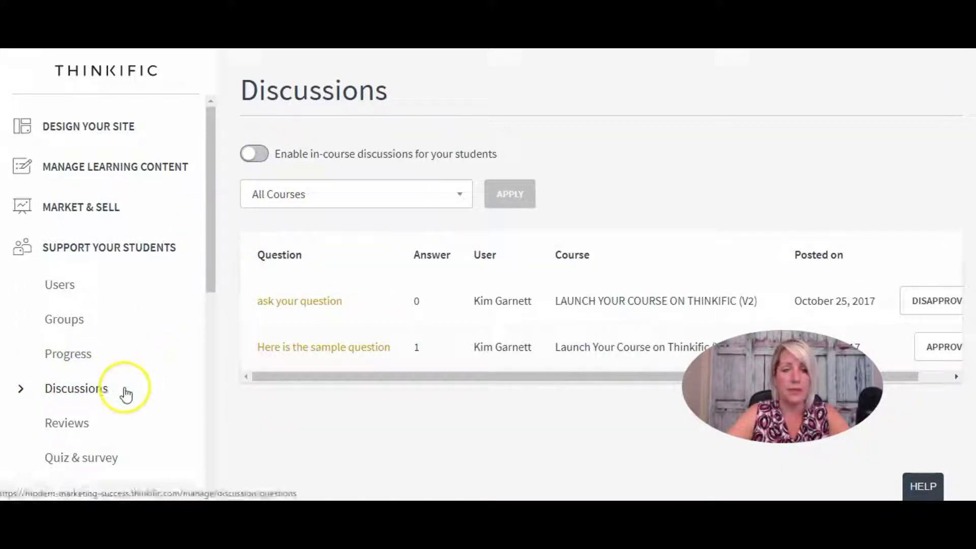
left_click(63, 424)
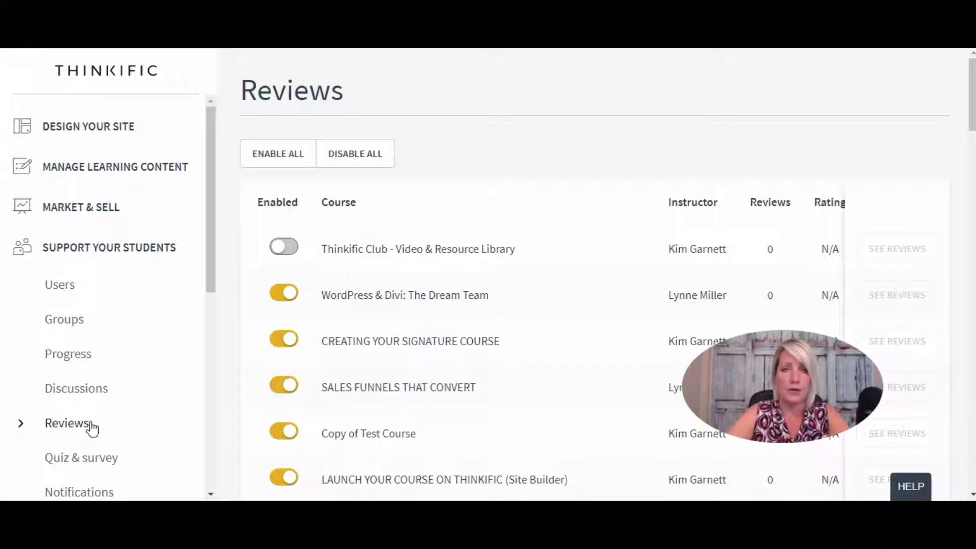
scroll(91, 430, "down", 1)
left_click(67, 386)
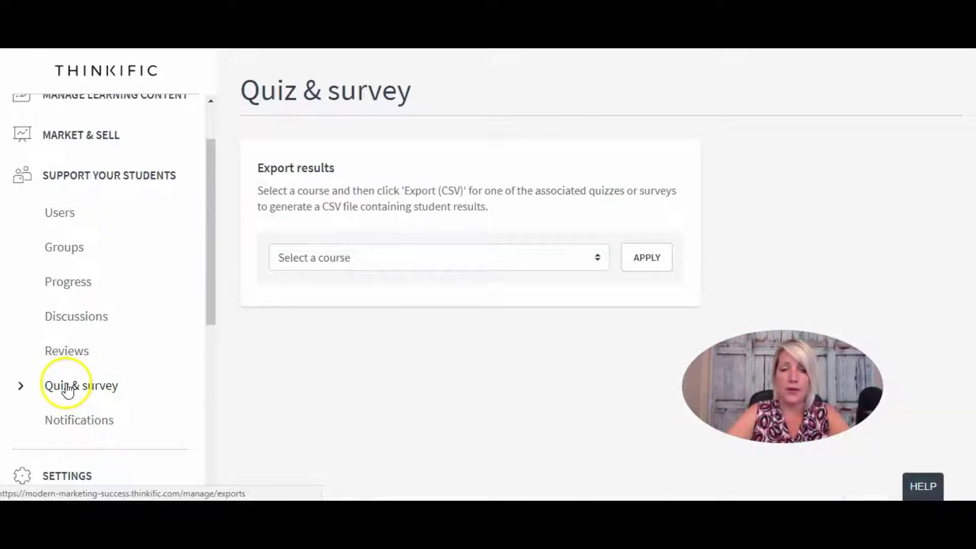
left_click(590, 257)
left_click(592, 258)
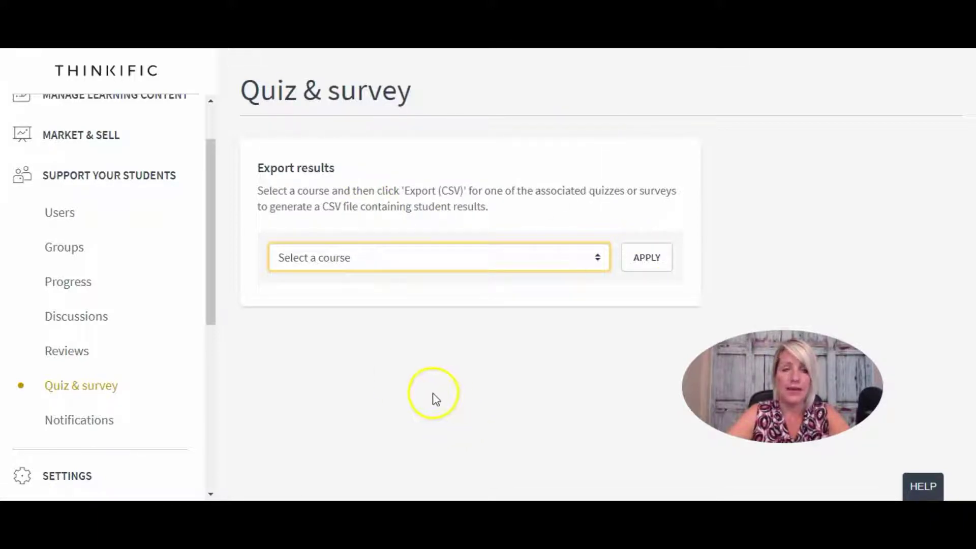
Review the notification settings for admin alerts, student emails, course completion and course welcome emails, and close the student support section.
left_click(66, 420)
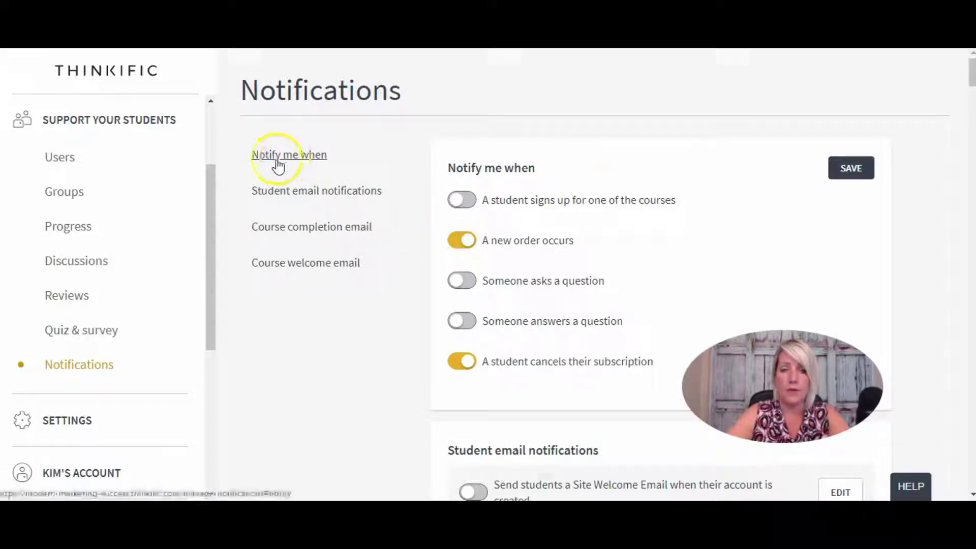
left_click(281, 191)
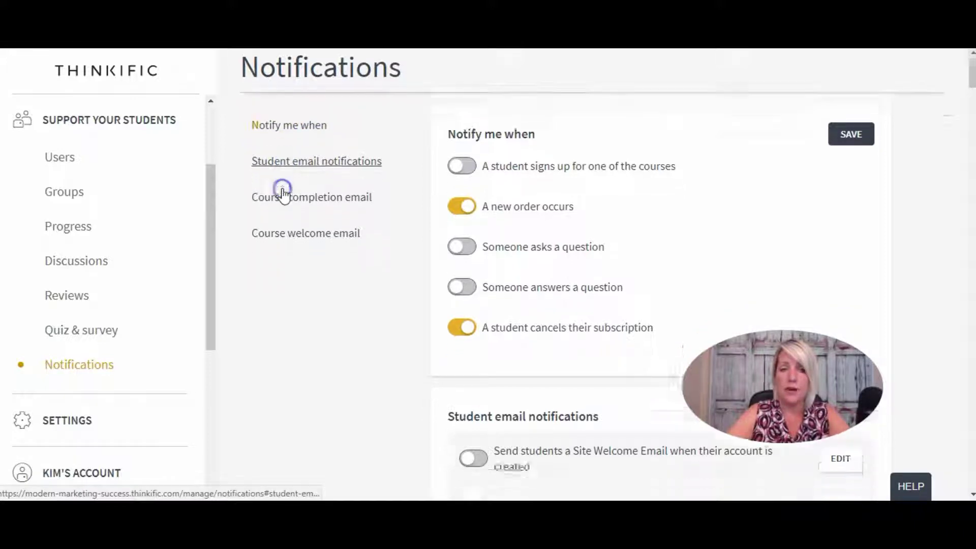
left_click(283, 198)
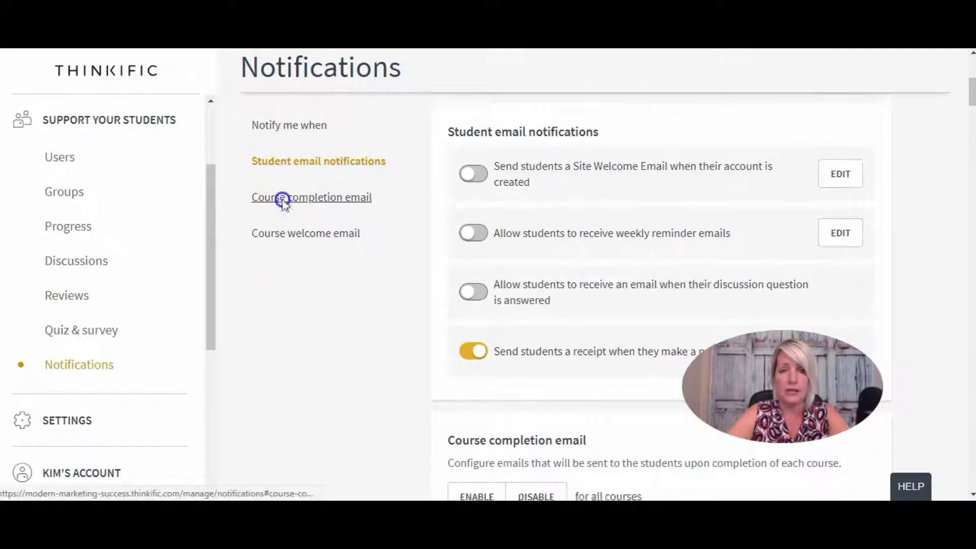
left_click(288, 234)
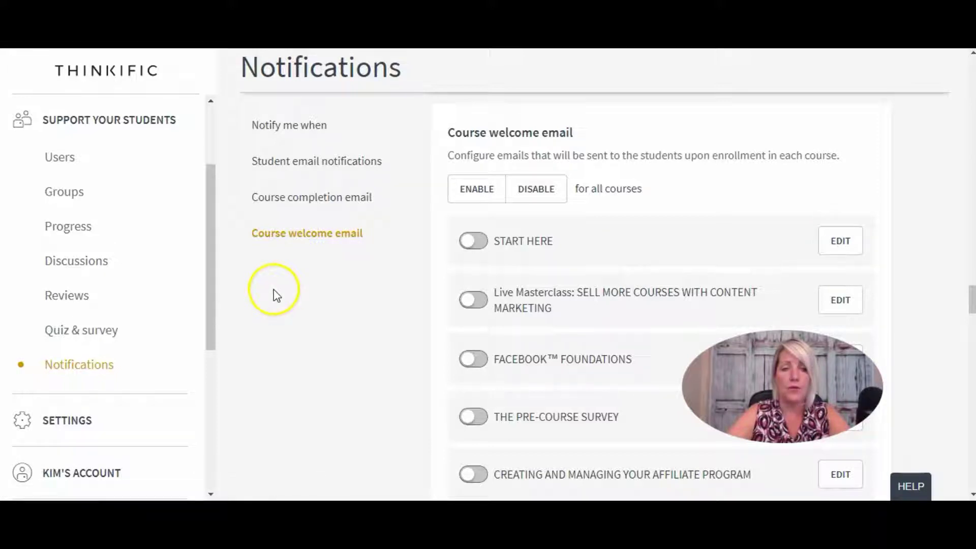
left_click(127, 122)
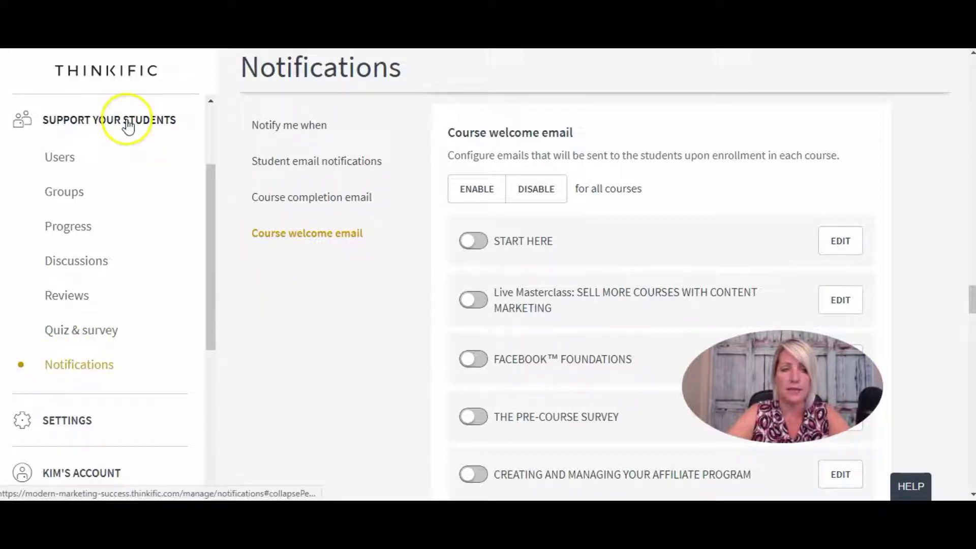
Open the settings and review the site options from site details to white label, plus the learning content options.
left_click(148, 301)
left_click(149, 299)
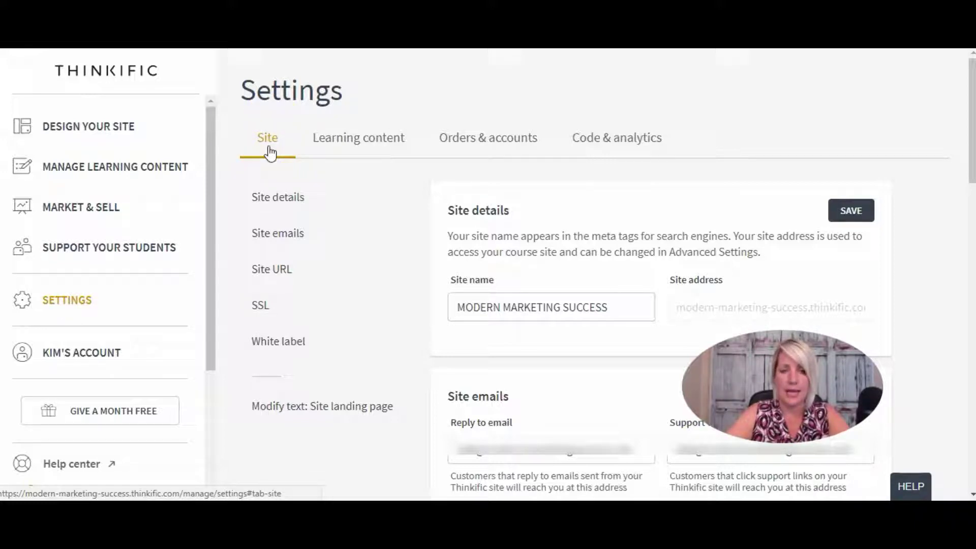
left_click(277, 195)
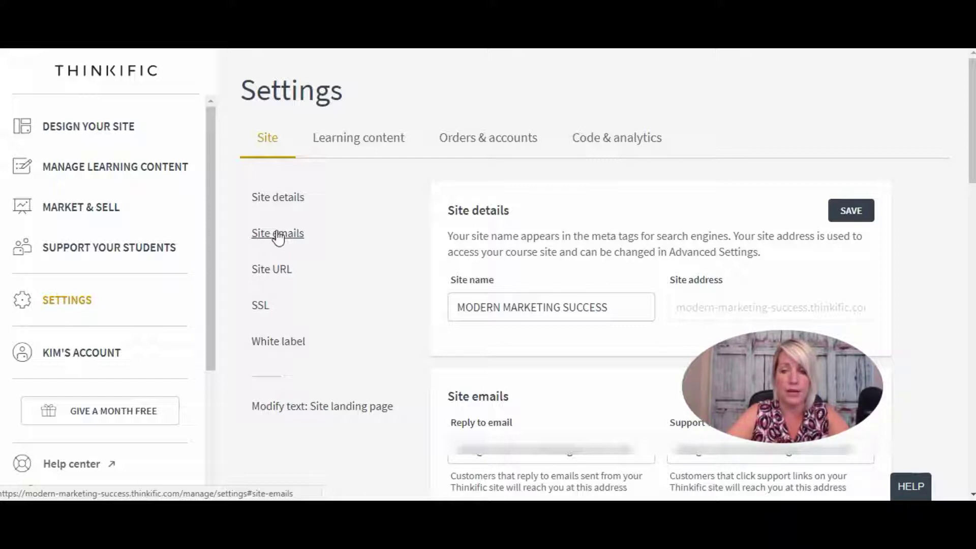
left_click(274, 277)
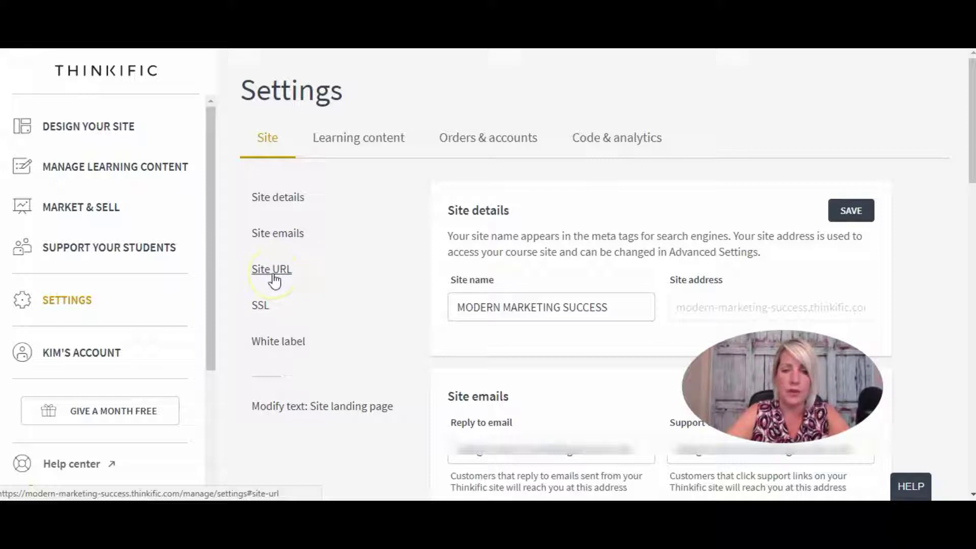
left_click(262, 306)
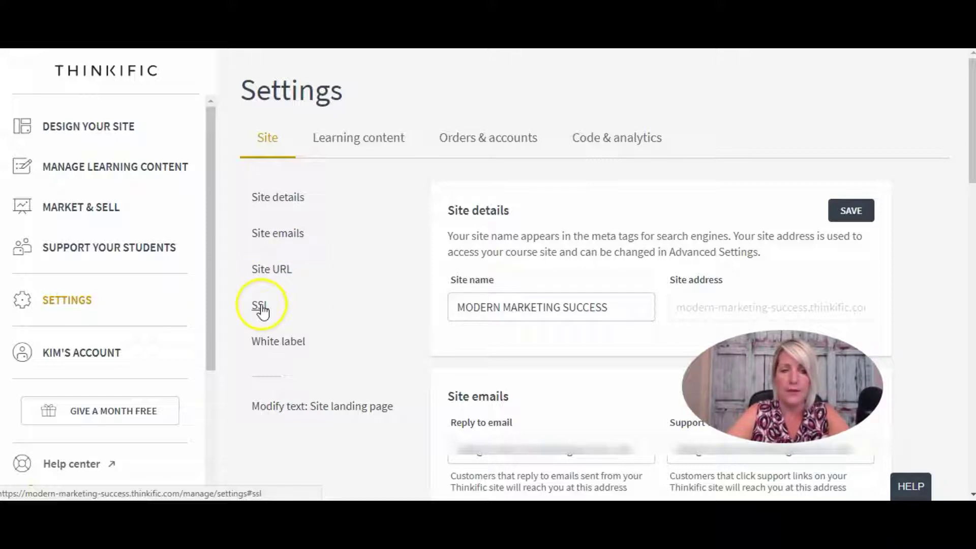
left_click(315, 349)
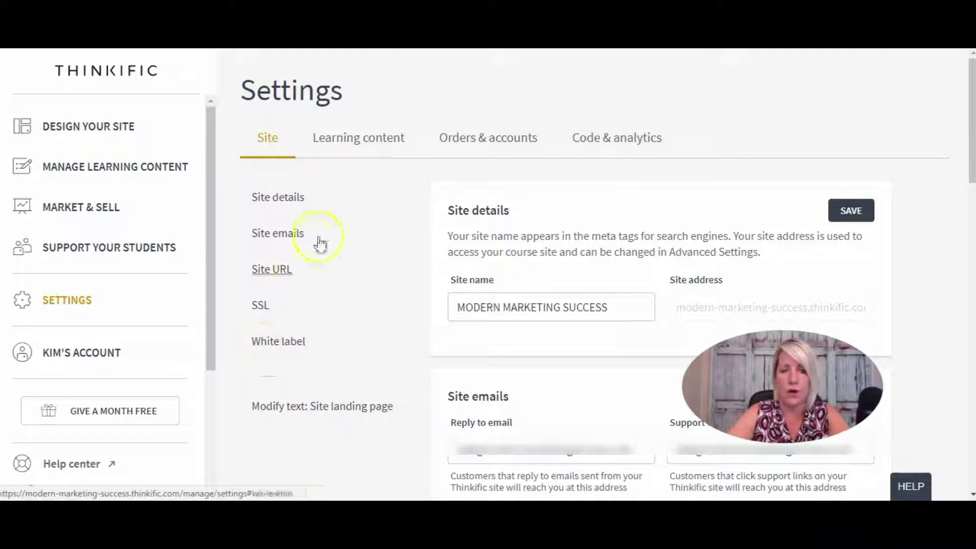
left_click(371, 138)
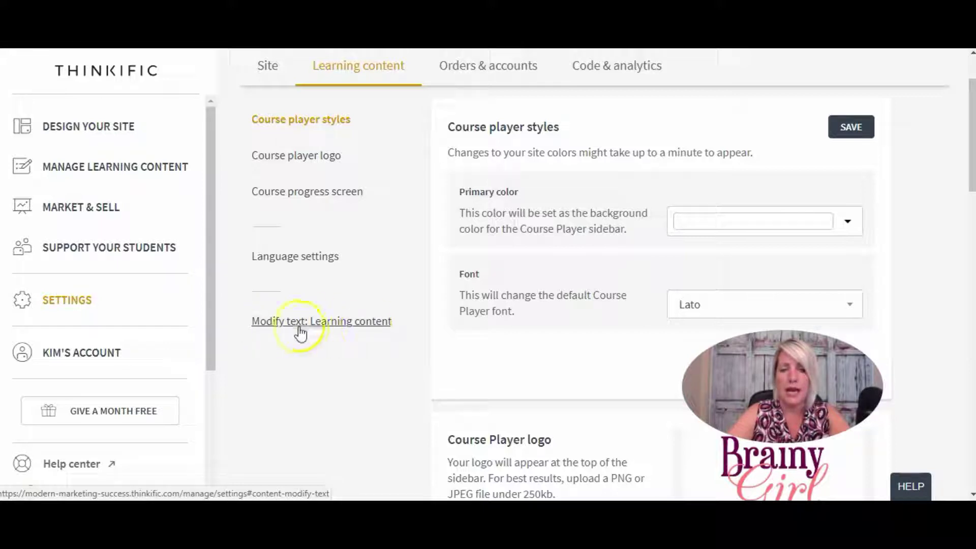
Review the orders and accounts settings for sign-in and sign-up, custom sign-up fields, order setup and order text.
left_click(451, 82)
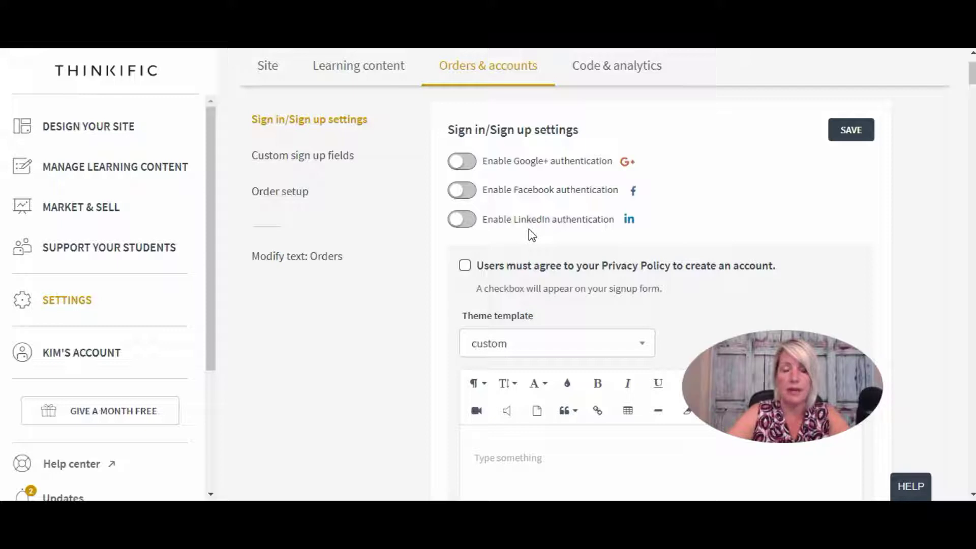
left_click(582, 281)
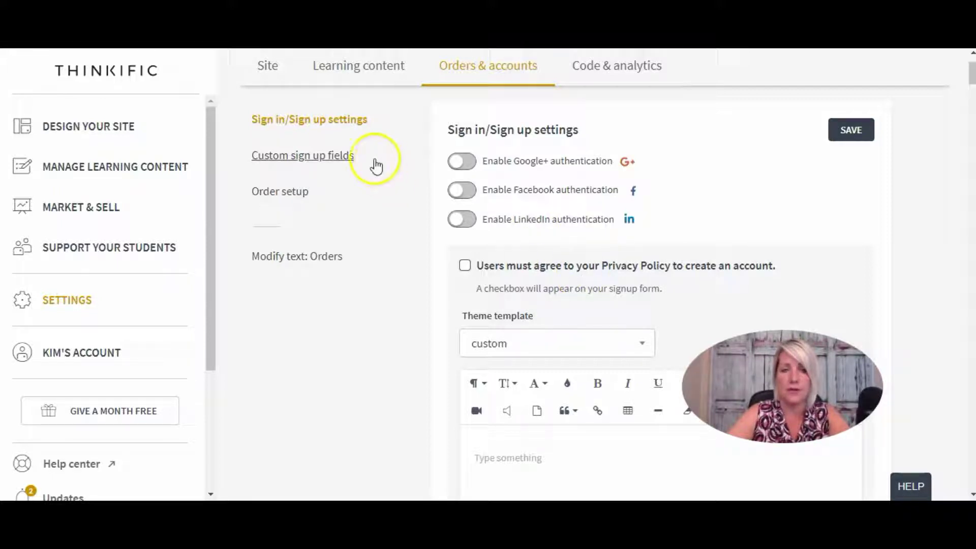
left_click(328, 157)
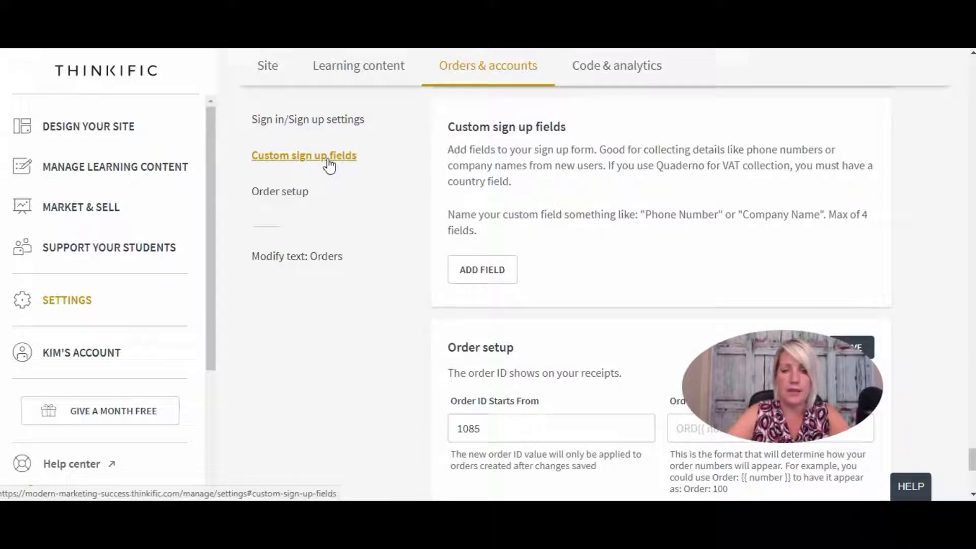
left_click(283, 192)
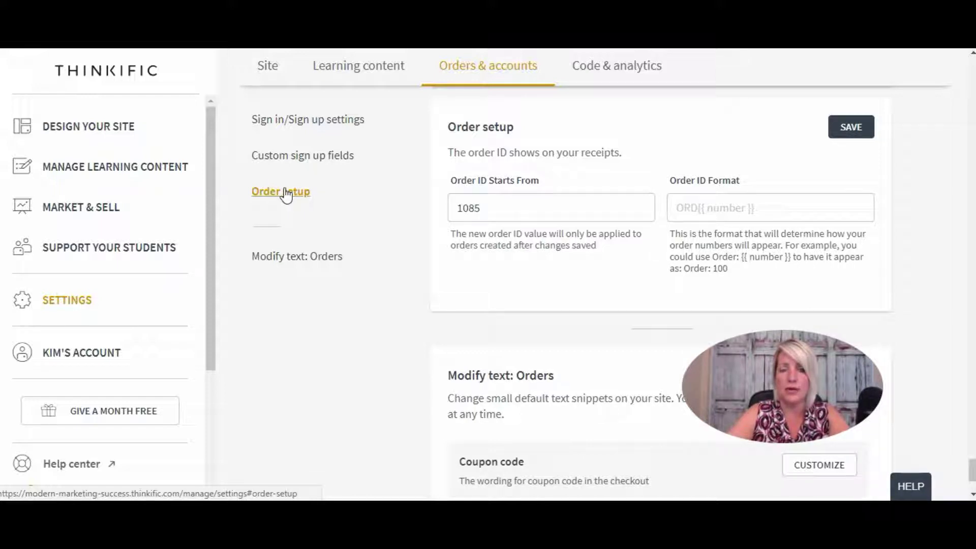
left_click(293, 261)
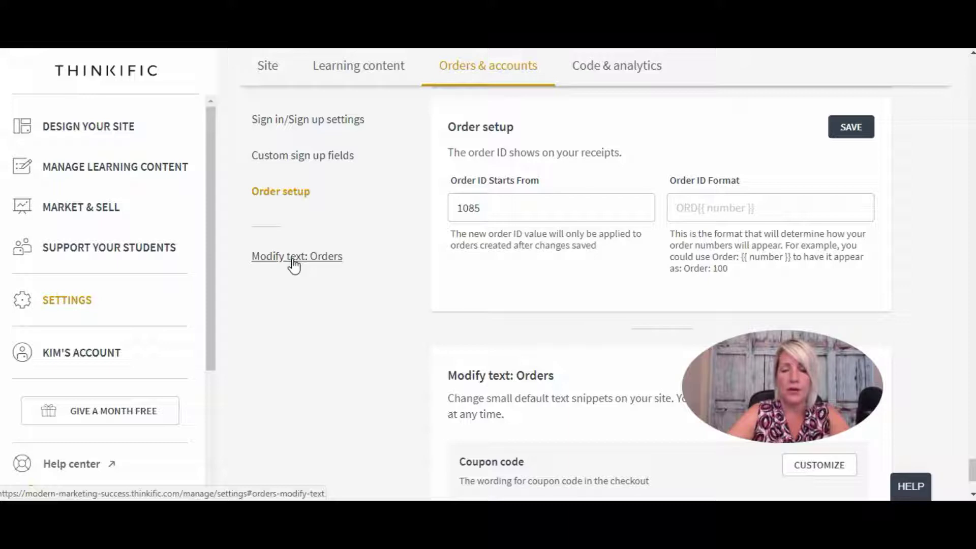
Review the code and analytics settings: site footer code, order and signup tracking, Google site verification and webhooks.
left_click(599, 68)
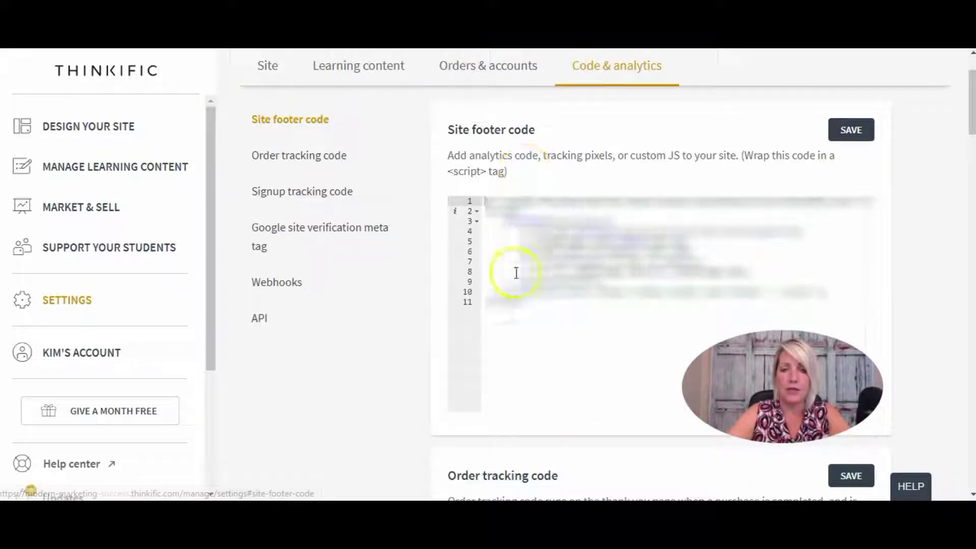
left_click(294, 157)
left_click(309, 201)
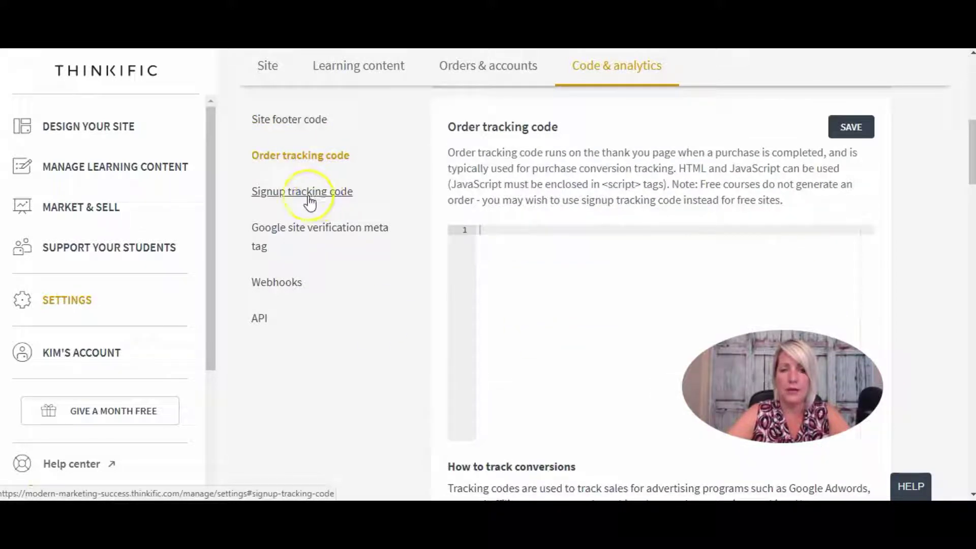
left_click(352, 239)
left_click(290, 283)
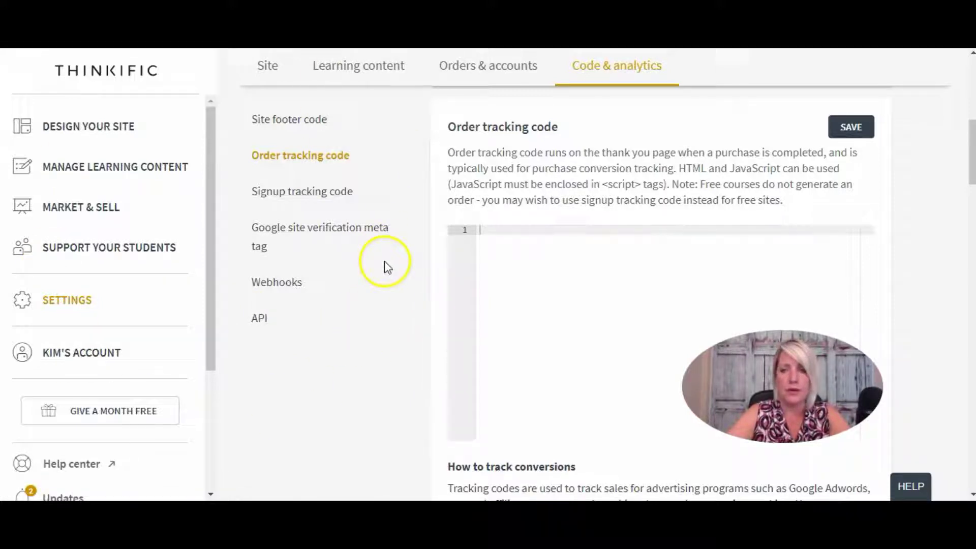
Expand the account options, view the share link for giving a friend a free month, and close it.
scroll(74, 305, "down", 3)
left_click(74, 203)
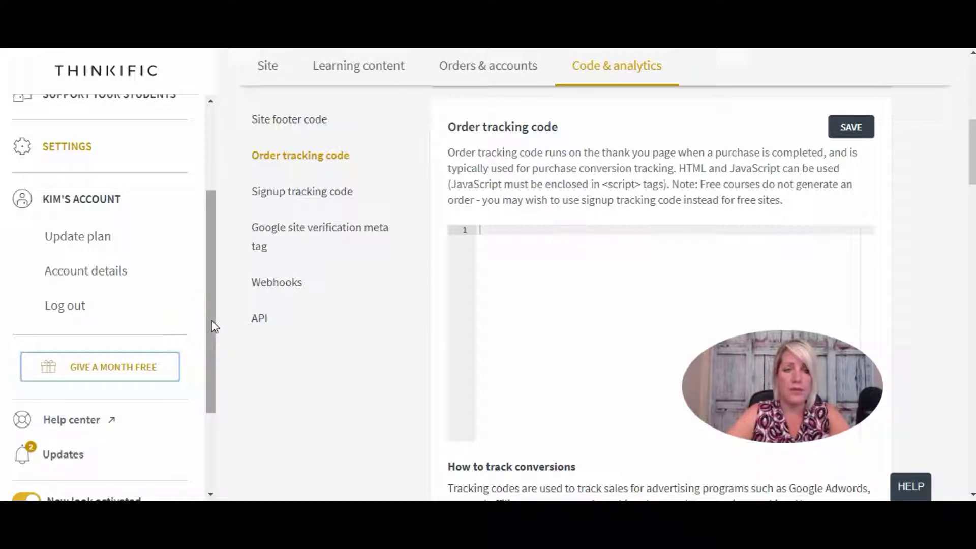
left_click(91, 370)
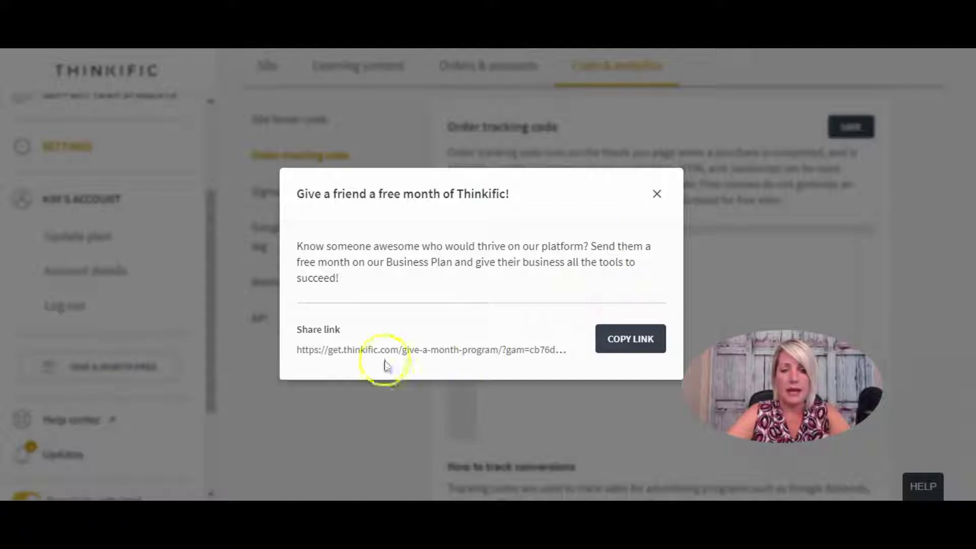
left_click(656, 194)
left_click(500, 360)
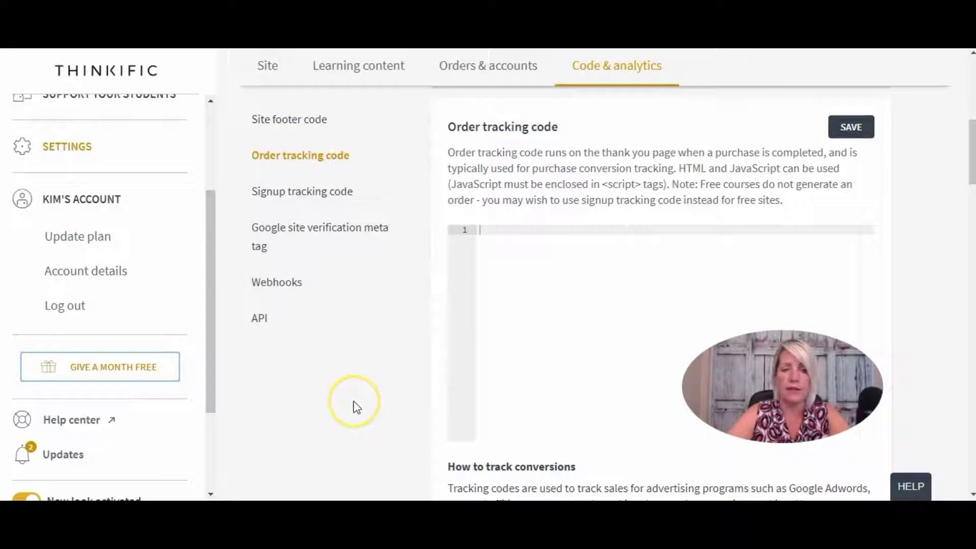
Check the help center entry, the list of latest changes and the partner program entry.
scroll(213, 407, "down", 3)
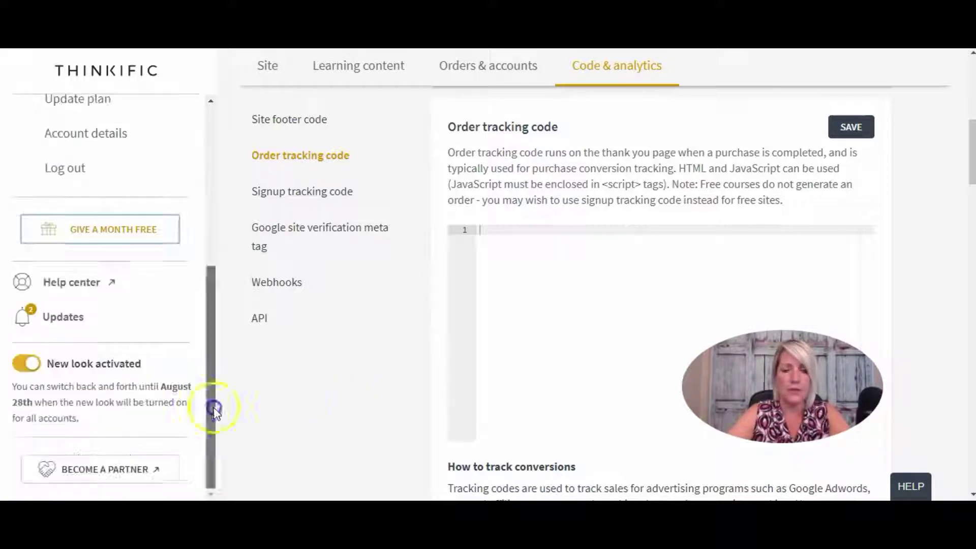
left_click(75, 284)
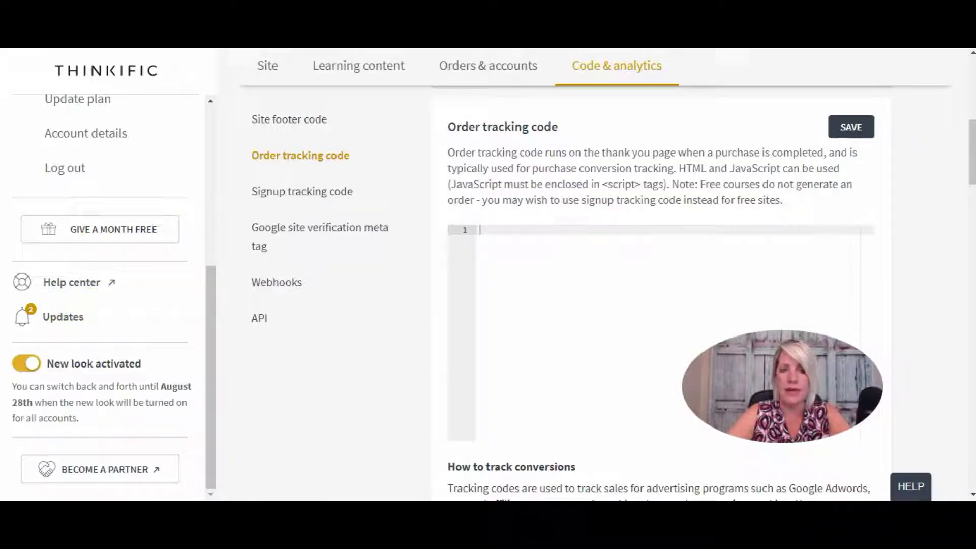
left_click(56, 318)
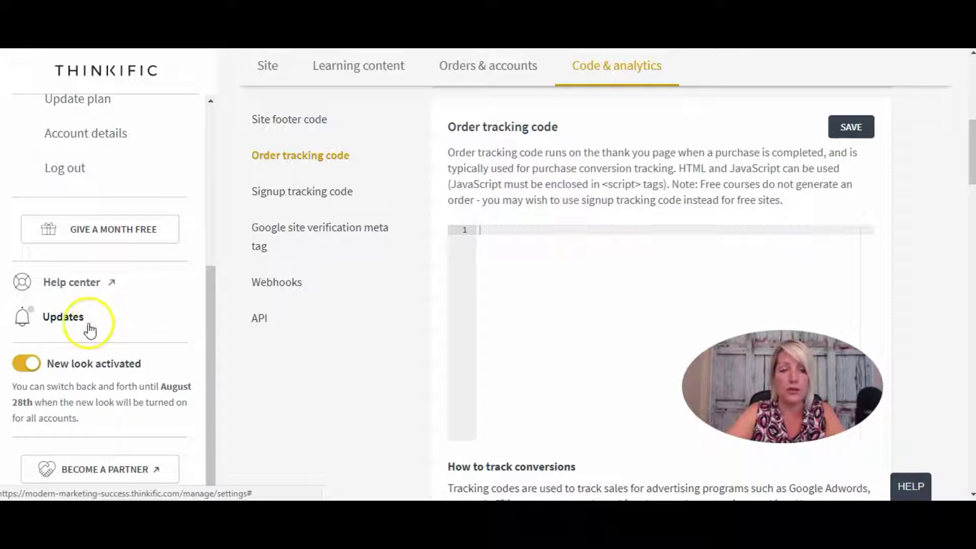
left_click(62, 319)
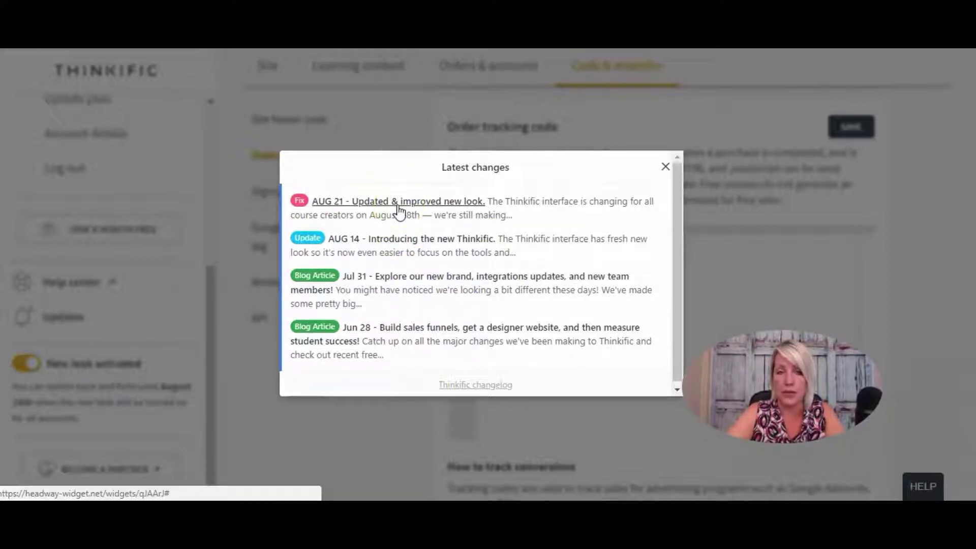
left_click(665, 166)
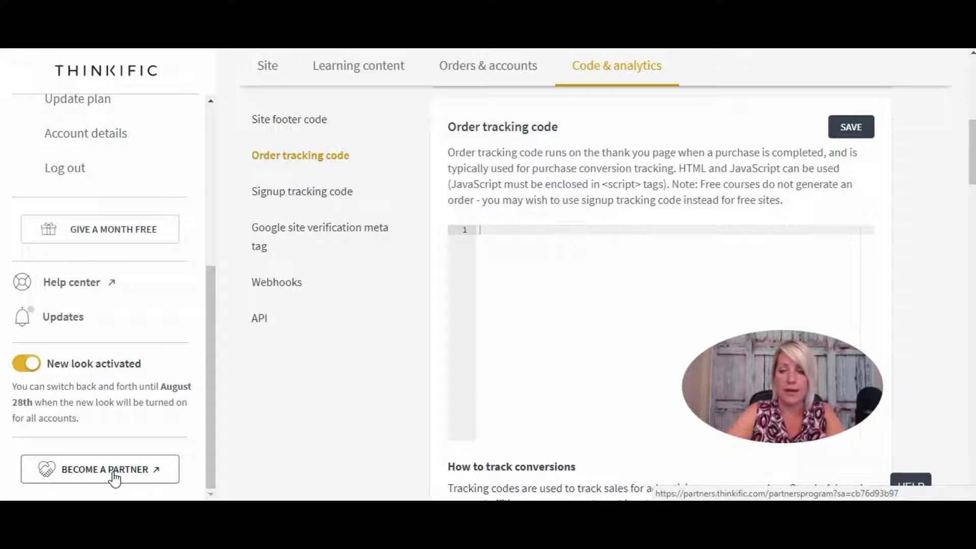
left_click(83, 478)
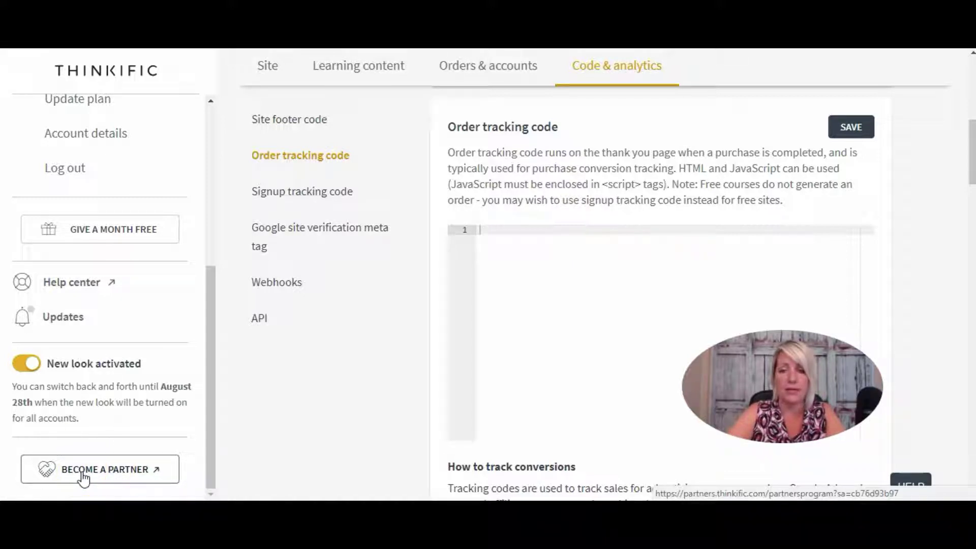